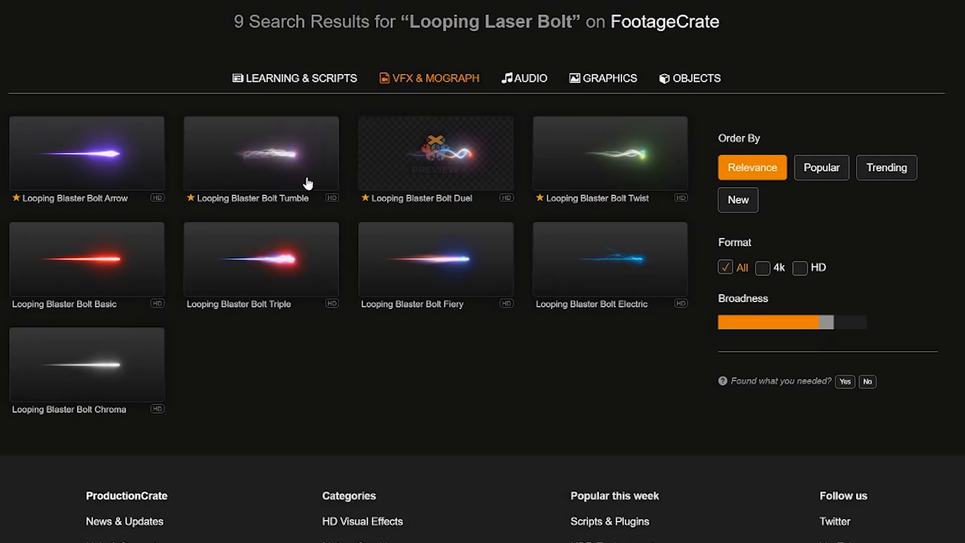
Preview the Looping Blaster Bolt Tumble, Arrow and Basic clips from the search results.
{"action": "left_click", "coordinate": [308, 183]}
{"action": "left_click", "coordinate": [271, 528]}
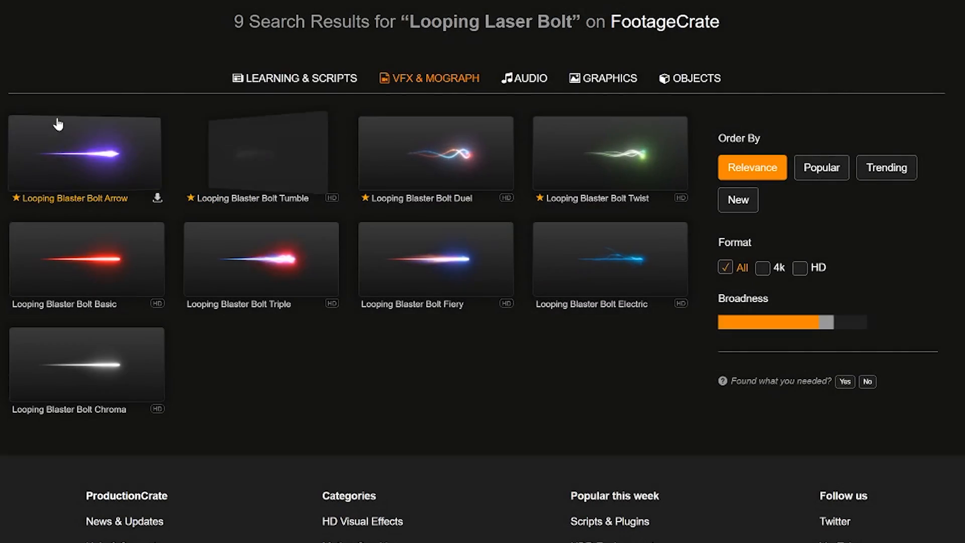
{"action": "left_click", "coordinate": [58, 124]}
{"action": "left_click", "coordinate": [94, 276]}
{"action": "left_click", "coordinate": [94, 277]}
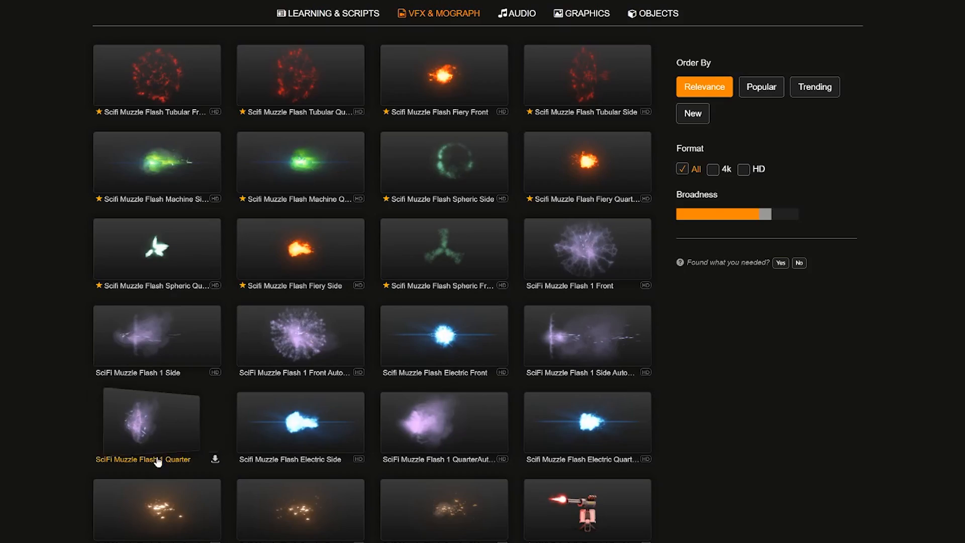
Preview several sci-fi muzzle flash clips, including Electric Quarter, Spheric Quarter and Fiery Front.
{"action": "left_click", "coordinate": [185, 503]}
{"action": "left_click", "coordinate": [765, 460]}
{"action": "left_click", "coordinate": [622, 434]}
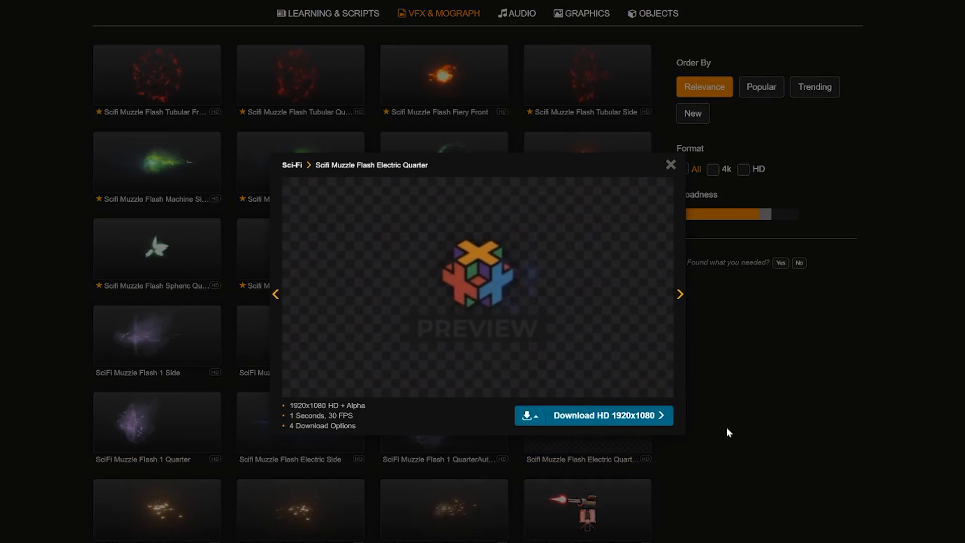
{"action": "left_click", "coordinate": [726, 429]}
{"action": "left_click", "coordinate": [111, 171]}
{"action": "left_click", "coordinate": [119, 248]}
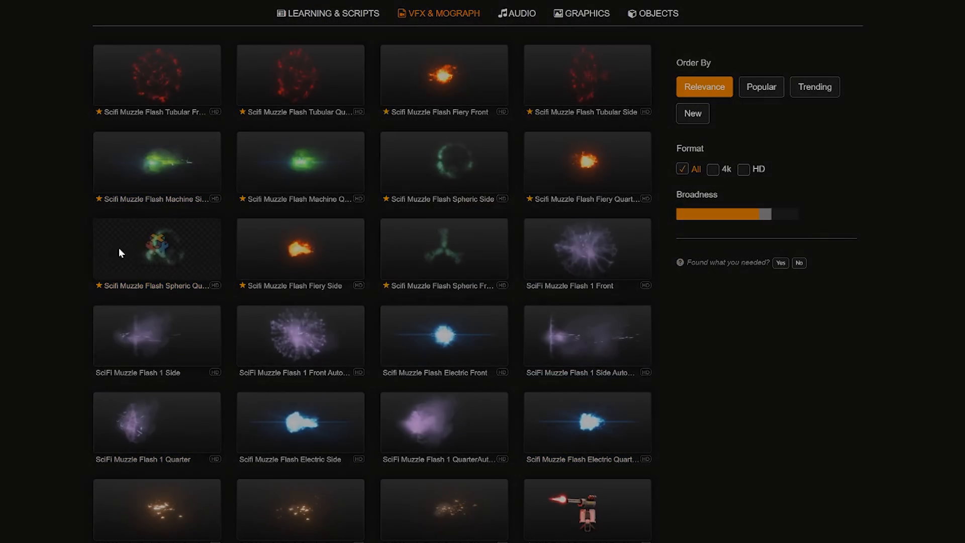
{"action": "left_click", "coordinate": [118, 249]}
{"action": "left_click", "coordinate": [523, 61]}
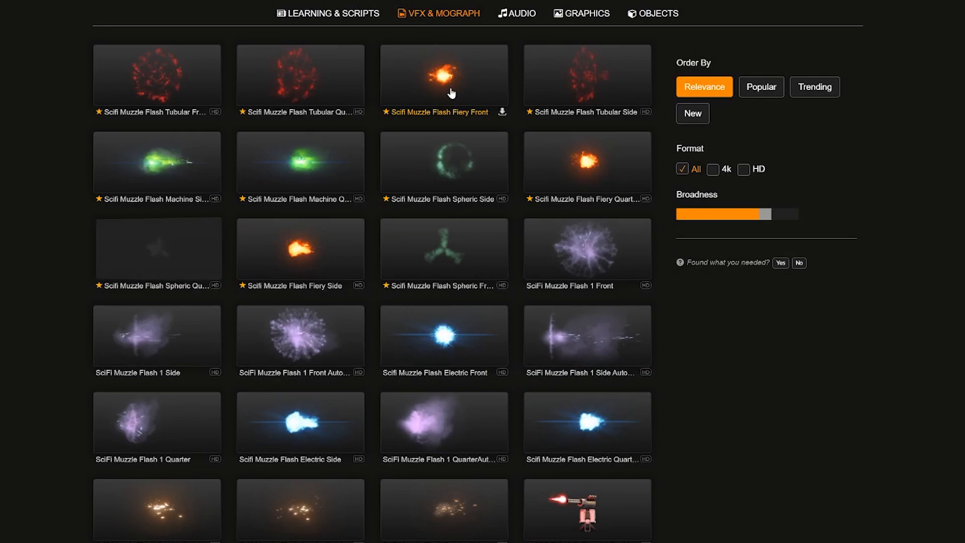
{"action": "left_click", "coordinate": [451, 89]}
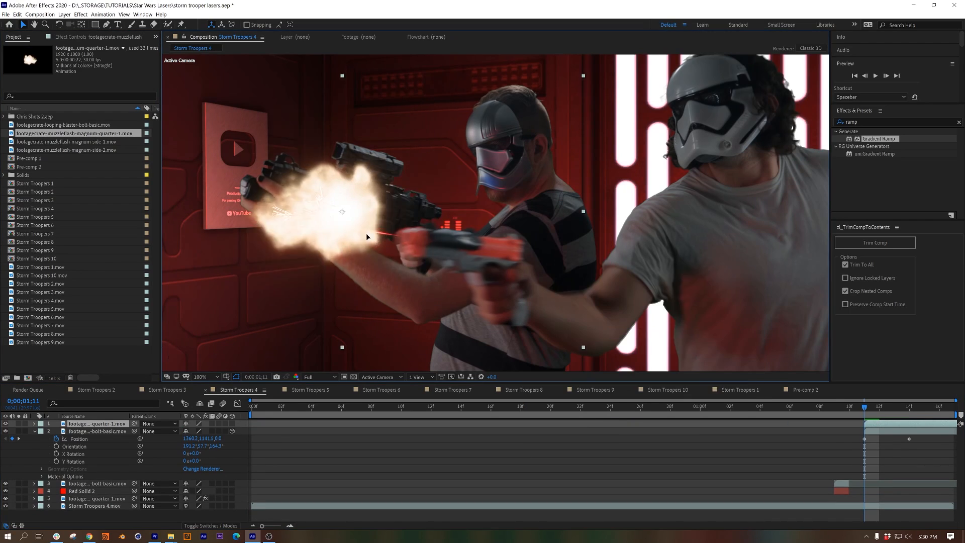
{"action": "left_click", "coordinate": [366, 234]}
{"action": "double_click", "coordinate": [865, 162]}
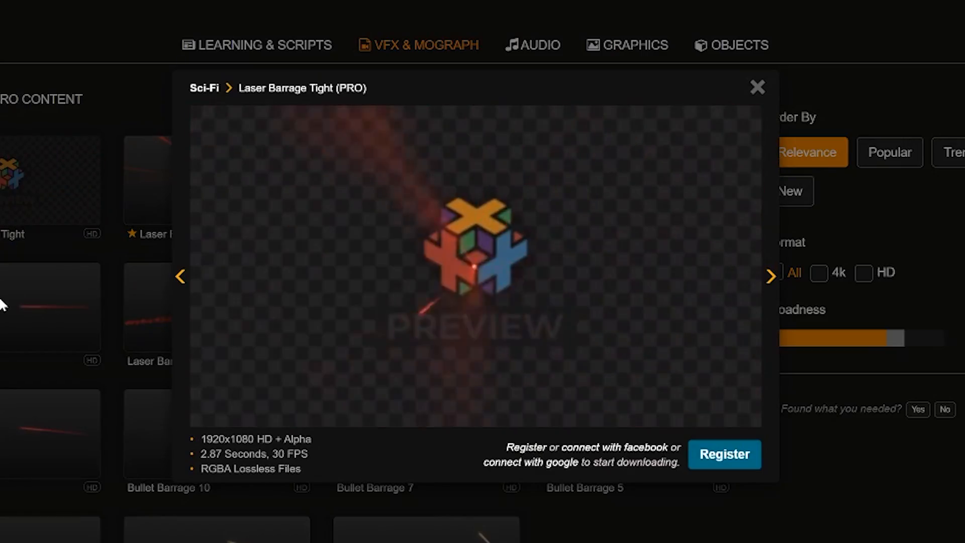
Close the Laser Barrage Tight preview and preview other red laser barrage clips from the search results.
{"action": "left_click", "coordinate": [2, 304]}
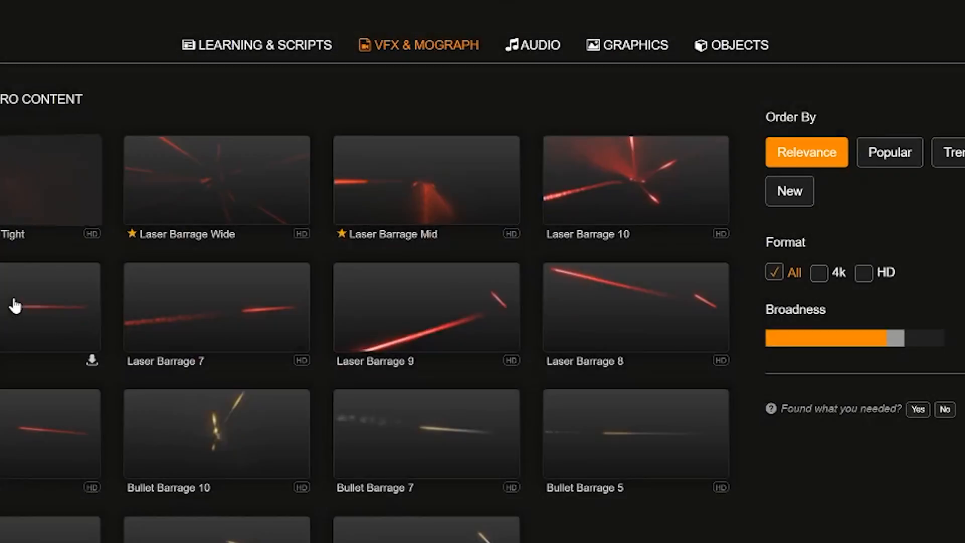
{"action": "left_click", "coordinate": [16, 309]}
{"action": "left_click", "coordinate": [19, 408]}
{"action": "left_click", "coordinate": [23, 409]}
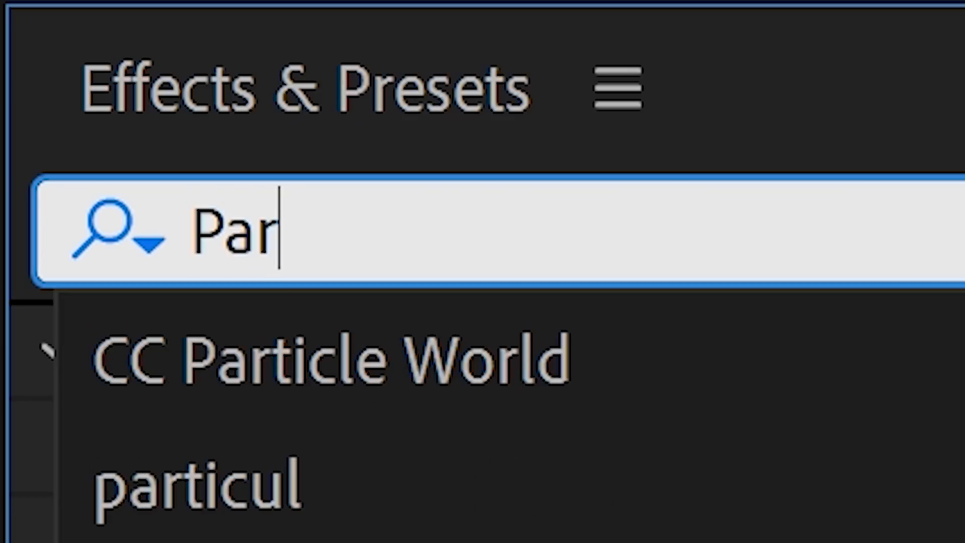
Switch to After Effects and search the effects and presets for Particular.
{"action": "type", "text": "ticular"}
{"action": "left_click", "coordinate": [443, 450]}
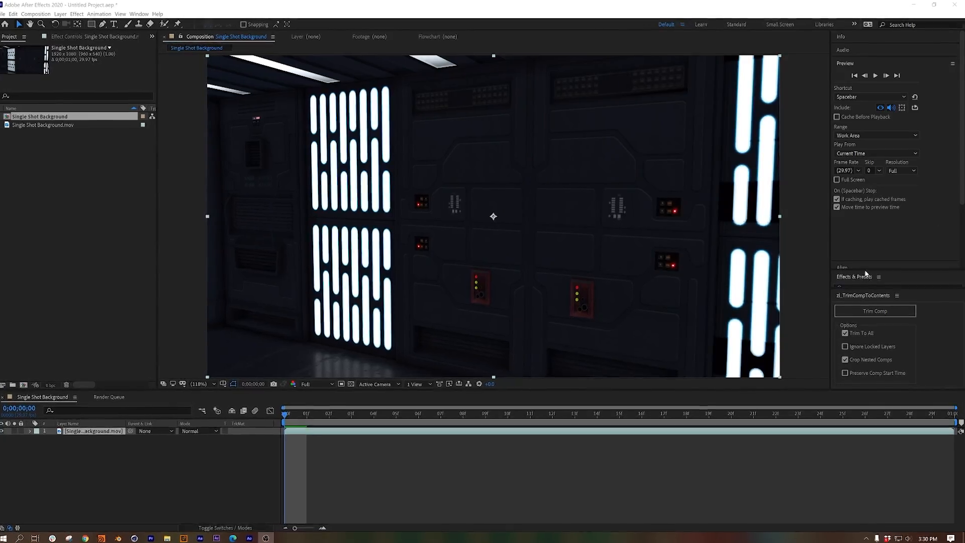
Start a motion track on the Single Shot Background footage with rotation and scale tracking enabled alongside position.
{"action": "left_click_drag", "start_coordinate": [858, 114], "coordinate": [855, 276]}
{"action": "left_click", "coordinate": [846, 62]}
{"action": "left_click", "coordinate": [844, 89]}
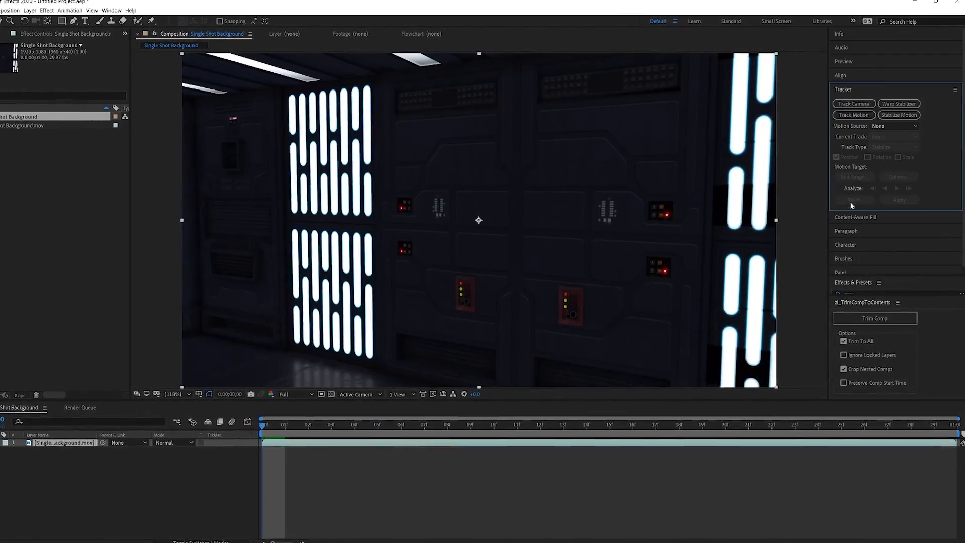
{"action": "left_click", "coordinate": [854, 115]}
{"action": "left_click", "coordinate": [898, 158]}
{"action": "left_click", "coordinate": [868, 158]}
Place Track Point 1 on the lower-left lit wall panel and Track Point 2 on the upper-right one, and analyze the track forward.
{"action": "scroll", "coordinate": [479, 224], "scroll_direction": "up", "scroll_amount": 2}
{"action": "left_click_drag", "start_coordinate": [477, 208], "coordinate": [205, 317]}
{"action": "scroll", "coordinate": [679, 228], "scroll_direction": "down", "scroll_amount": 1}
{"action": "mouse_move", "coordinate": [530, 207]}
{"action": "left_mouse_down"}
{"action": "mouse_move", "coordinate": [672, 229]}
{"action": "mouse_move", "coordinate": [520, 190]}
{"action": "left_mouse_up"}
{"action": "left_click_drag", "start_coordinate": [418, 177], "coordinate": [628, 161]}
{"action": "scroll", "coordinate": [678, 263], "scroll_direction": "down", "scroll_amount": 1}
{"action": "left_click", "coordinate": [898, 191]}
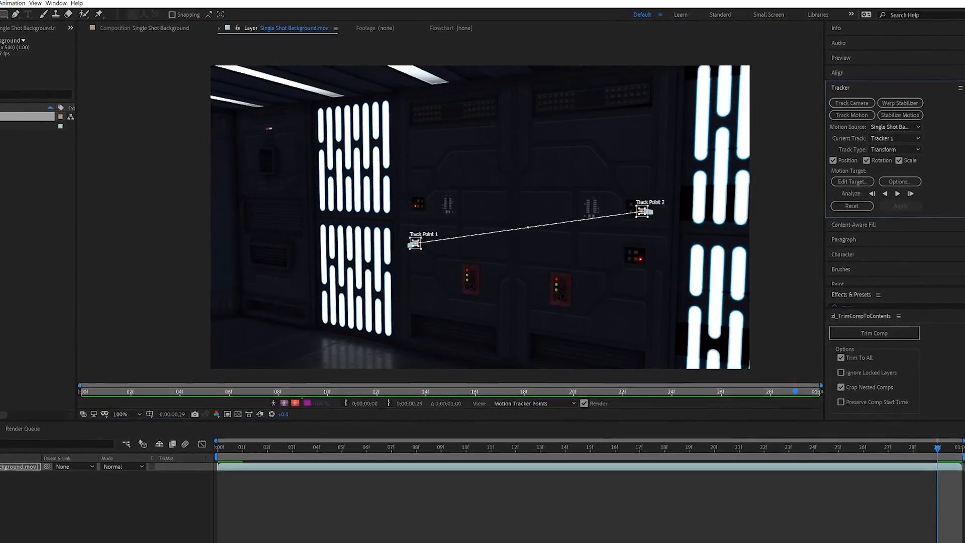
Create a null object and name it Track Null.
{"action": "key", "text": "ctrl+alt+shift+y"}
{"action": "key", "text": "Return"}
{"action": "type", "text": "Track Null"}
Set the tracker's motion target to the Track Null layer and apply the tracking data to it.
{"action": "left_click", "coordinate": [15, 478]}
{"action": "left_click", "coordinate": [851, 182]}
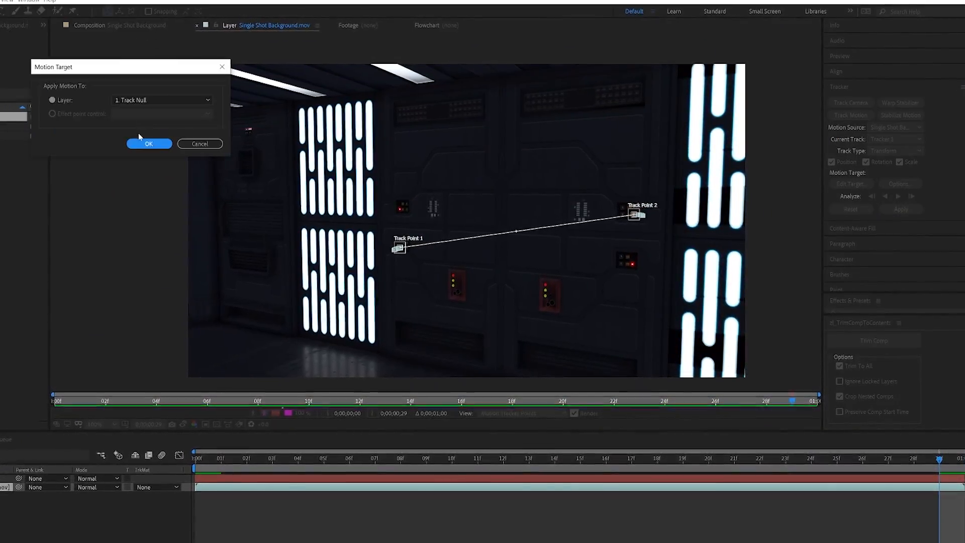
{"action": "left_click", "coordinate": [165, 142]}
{"action": "left_click", "coordinate": [901, 207]}
{"action": "left_click", "coordinate": [30, 31]}
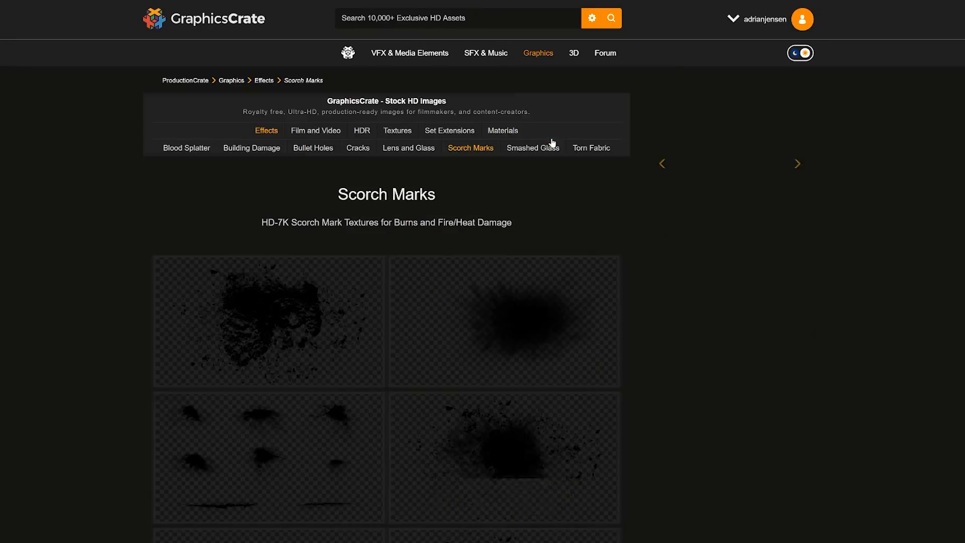
Switch to GraphicsCrate, browse the Scorch Marks textures and open one of the scorch marks.
{"action": "scroll", "coordinate": [403, 339], "scroll_direction": "down", "scroll_amount": 10}
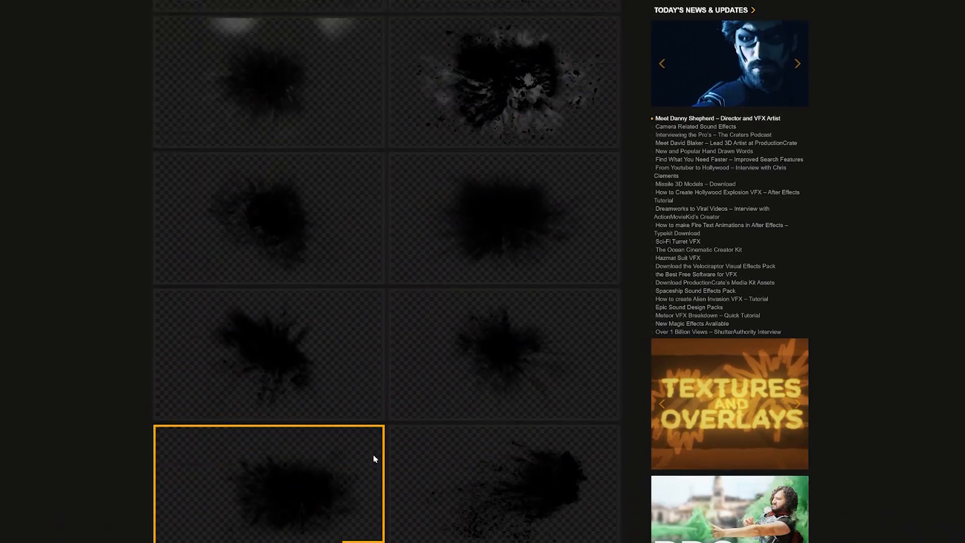
{"action": "left_click", "coordinate": [374, 471]}
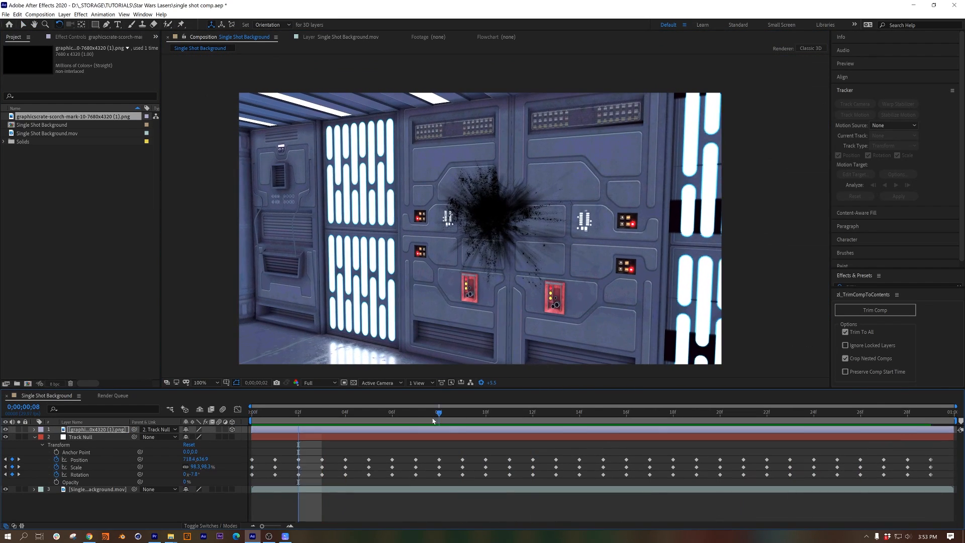
In After Effects, set the scorch mark layer's opacity to 90% and scale it down on the wall.
{"action": "key", "text": "space"}
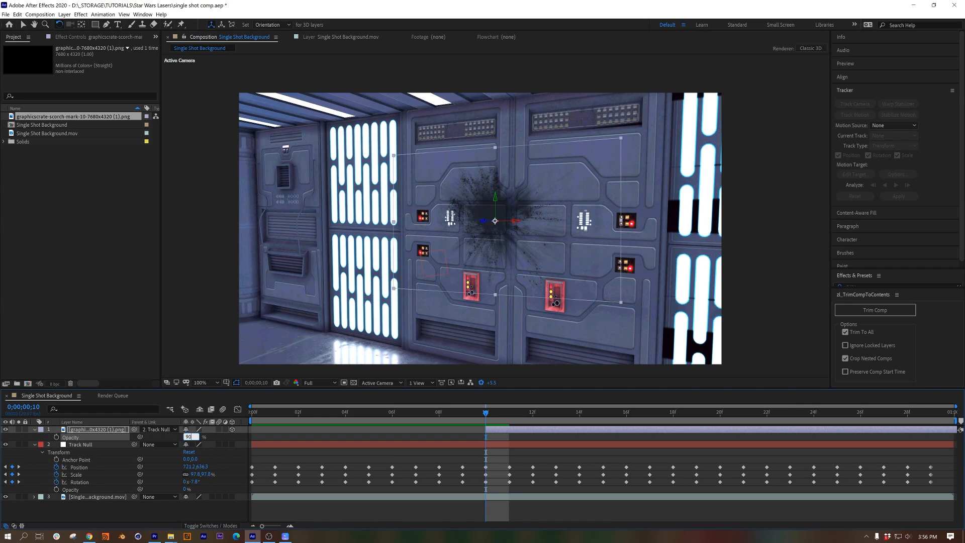
{"action": "key", "text": "Return"}
{"action": "key", "text": "period"}
{"action": "left_click", "coordinate": [318, 116]}
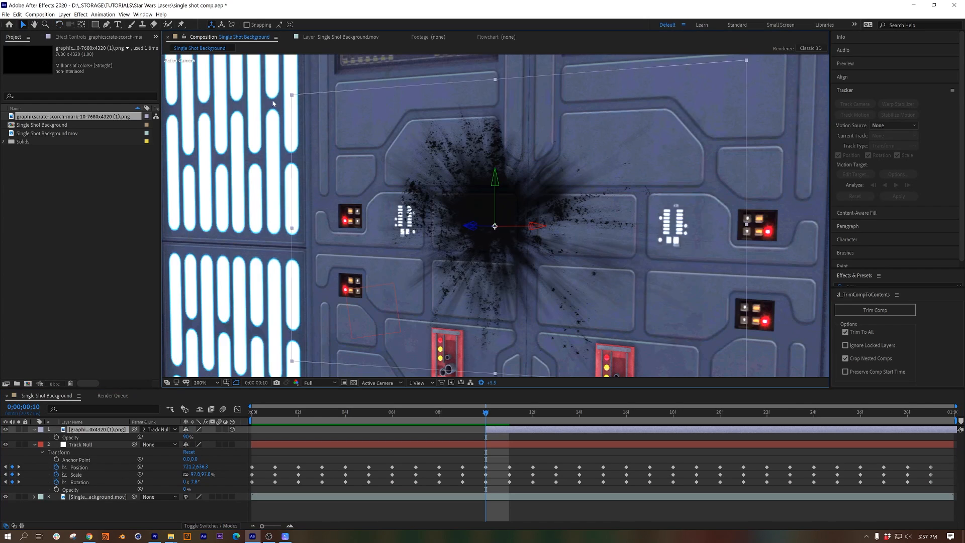
{"action": "left_click_drag", "start_coordinate": [292, 95], "coordinate": [375, 170]}
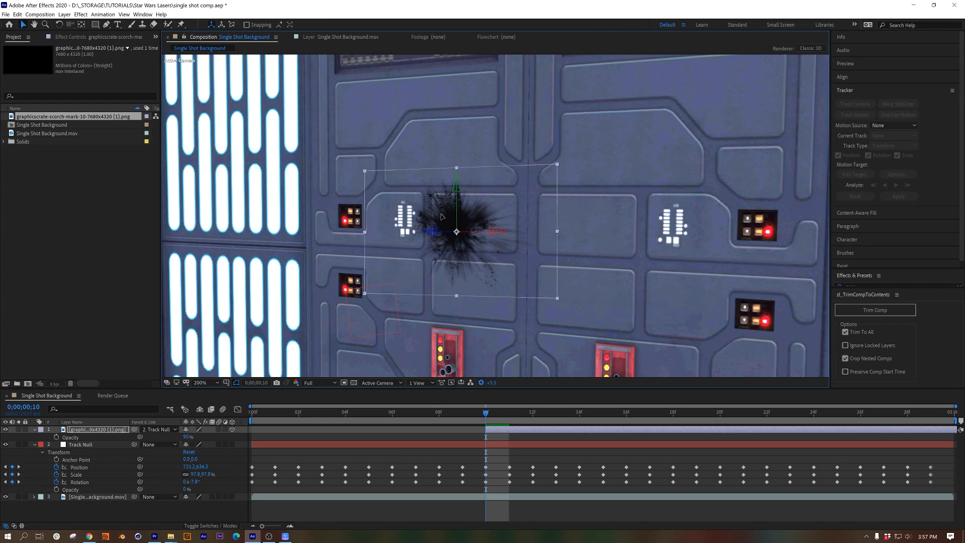
Reset and readjust the viewer's exposure to check the scorch mark against the wall.
{"action": "left_click", "coordinate": [481, 383]}
{"action": "left_click_drag", "start_coordinate": [491, 386], "coordinate": [502, 386]}
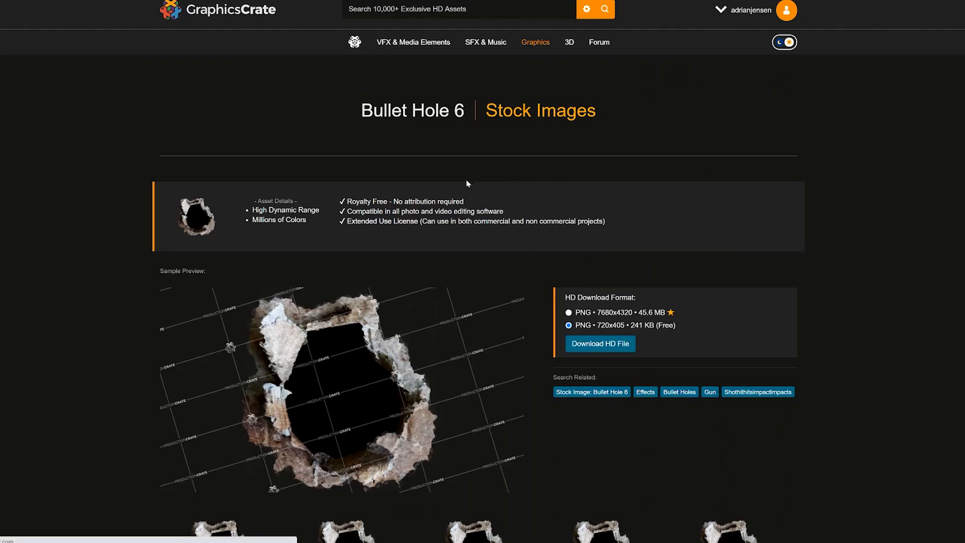
On GraphicsCrate, download the Bullet Hole 6 image as the free 720x405 PNG.
{"action": "left_click", "coordinate": [596, 342]}
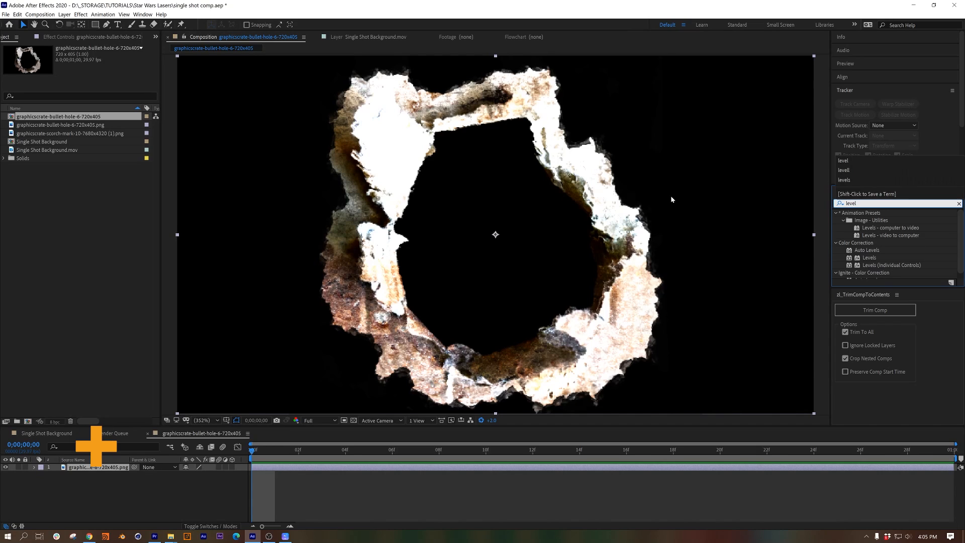
In After Effects, apply the Levels effect to the bullet hole layer and scale the layer down within its composition.
{"action": "left_click_drag", "start_coordinate": [869, 251], "coordinate": [97, 446]}
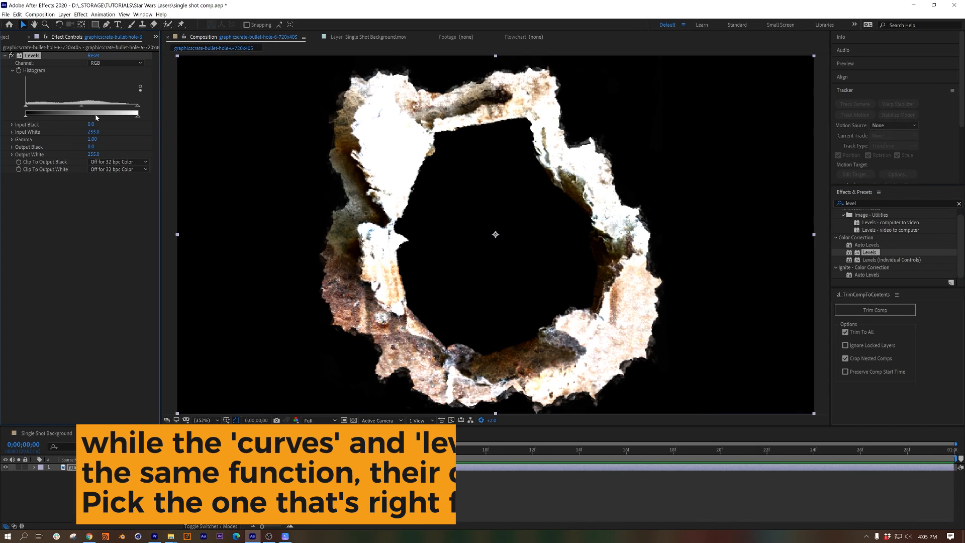
{"action": "left_click_drag", "start_coordinate": [178, 55], "coordinate": [248, 123]}
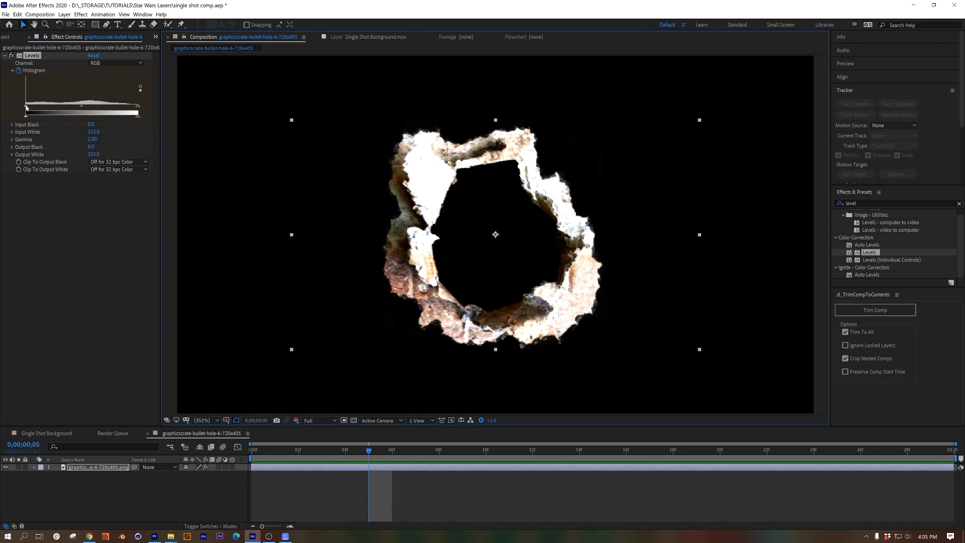
Keyframe the Levels input black to 200 at frame 8, and show the transparency grid at frame 0.
{"action": "left_click_drag", "start_coordinate": [27, 107], "coordinate": [117, 114]}
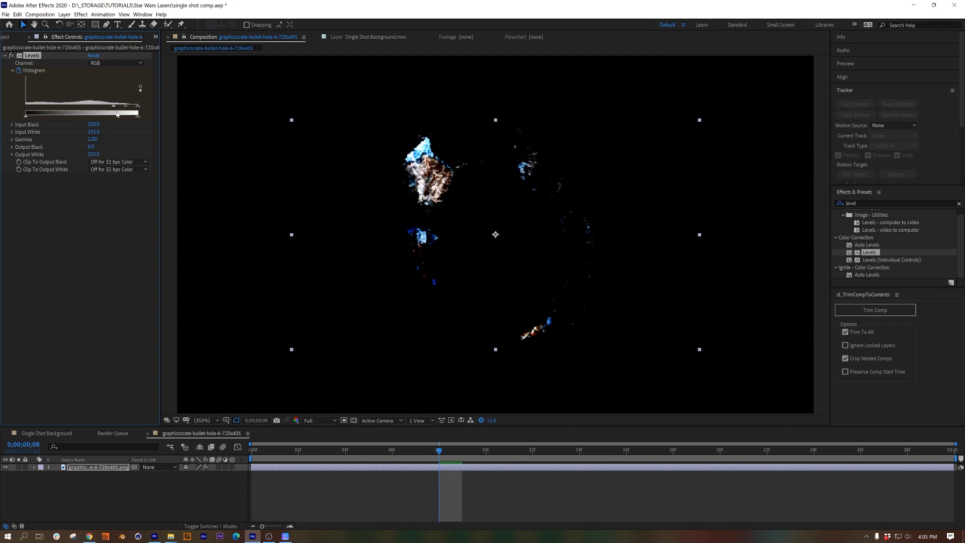
{"action": "left_click_drag", "start_coordinate": [430, 453], "coordinate": [172, 458]}
{"action": "left_click", "coordinate": [354, 421]}
{"action": "left_click", "coordinate": [253, 455]}
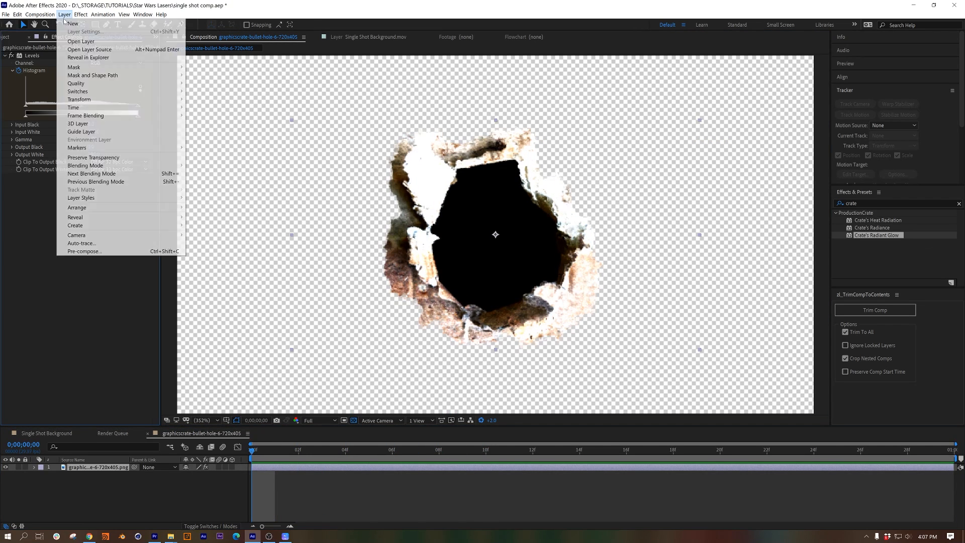
Add a black 720 × 405 px solid and an adjustment layer, with the adjustment layer at the top of the layer stack.
{"action": "left_click", "coordinate": [203, 31]}
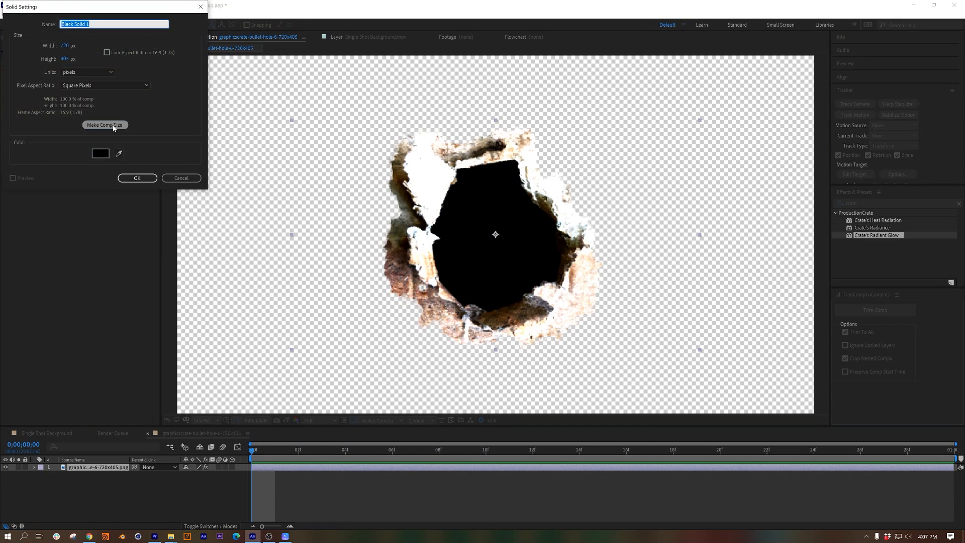
{"action": "left_click", "coordinate": [138, 176]}
{"action": "left_click", "coordinate": [64, 14]}
{"action": "mouse_move", "coordinate": [73, 24]}
{"action": "left_click", "coordinate": [284, 72]}
{"action": "left_click_drag", "start_coordinate": [98, 475], "coordinate": [97, 465]}
Apply the Crate's Radiant Glow effect to the adjustment layer.
{"action": "left_click_drag", "start_coordinate": [876, 235], "coordinate": [110, 468]}
{"action": "left_click", "coordinate": [55, 422]}
{"action": "left_click", "coordinate": [159, 39]}
{"action": "left_click", "coordinate": [151, 58]}
{"action": "left_click", "coordinate": [221, 212]}
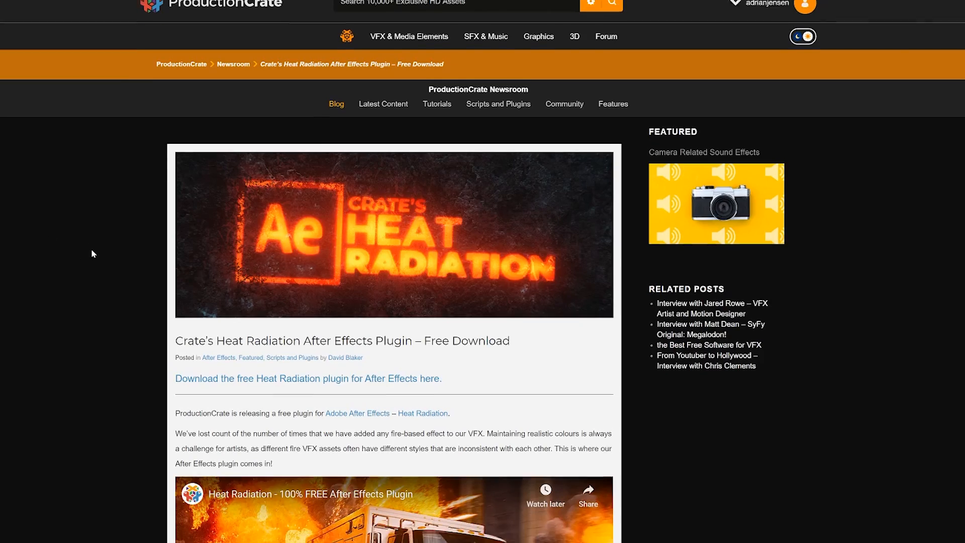
Switch to the ProductionCrate newsroom and read through the Crate's Heat Radiation plugin article.
{"action": "scroll", "coordinate": [91, 249], "scroll_direction": "down", "scroll_amount": 6}
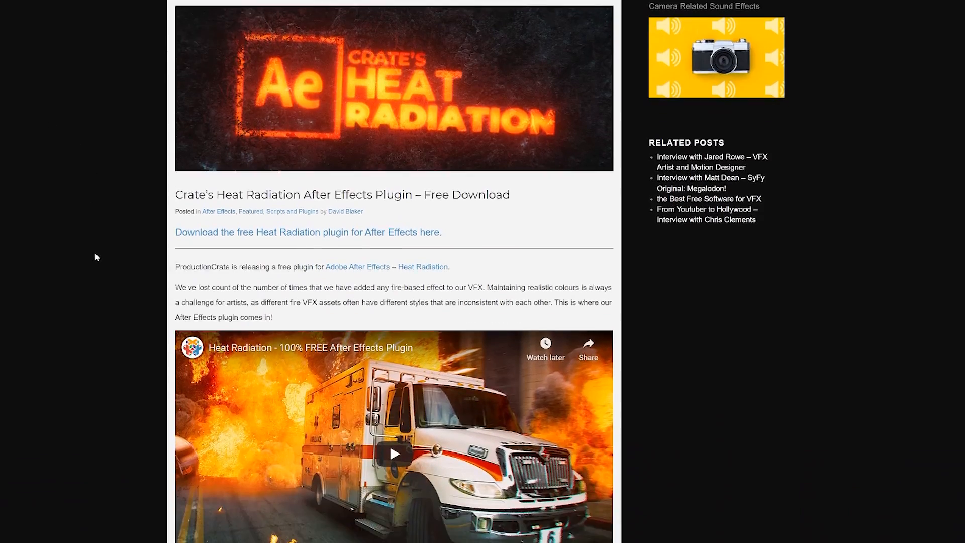
{"action": "scroll", "coordinate": [96, 255], "scroll_direction": "down", "scroll_amount": 10}
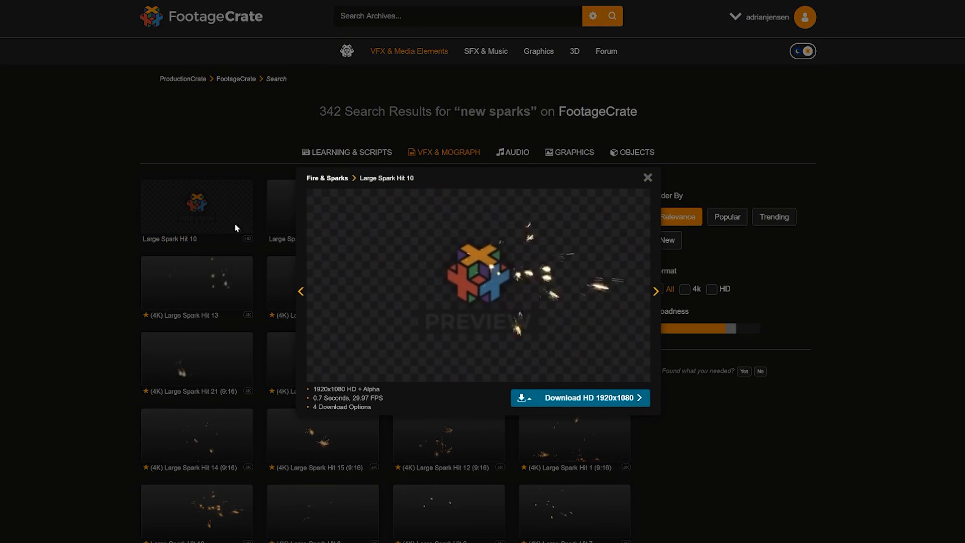
Preview the Large Spark Hit 11, 3 and 4 clips from the "new sparks" search results on FootageCrate.
{"action": "left_click", "coordinate": [235, 222]}
{"action": "left_click", "coordinate": [294, 226]}
{"action": "left_click", "coordinate": [32, 269]}
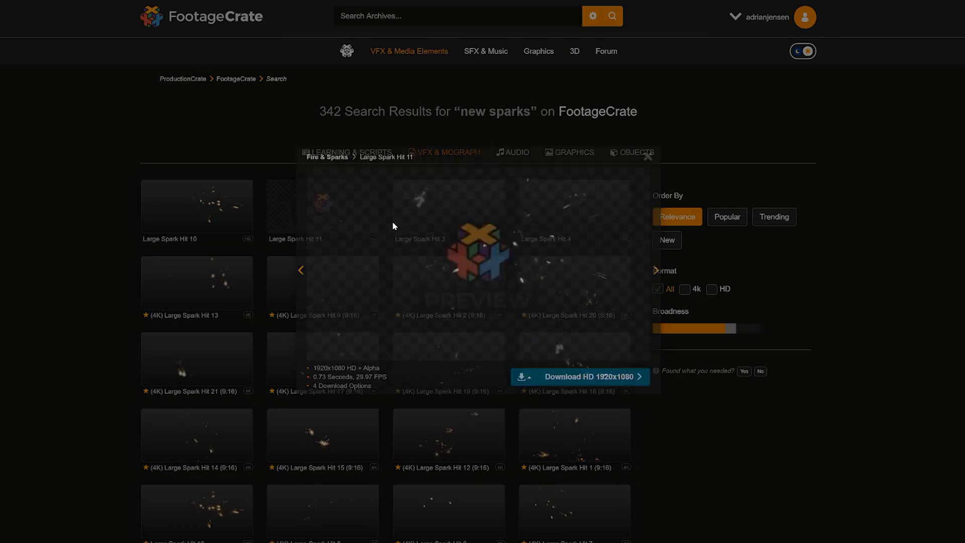
{"action": "left_click", "coordinate": [459, 216]}
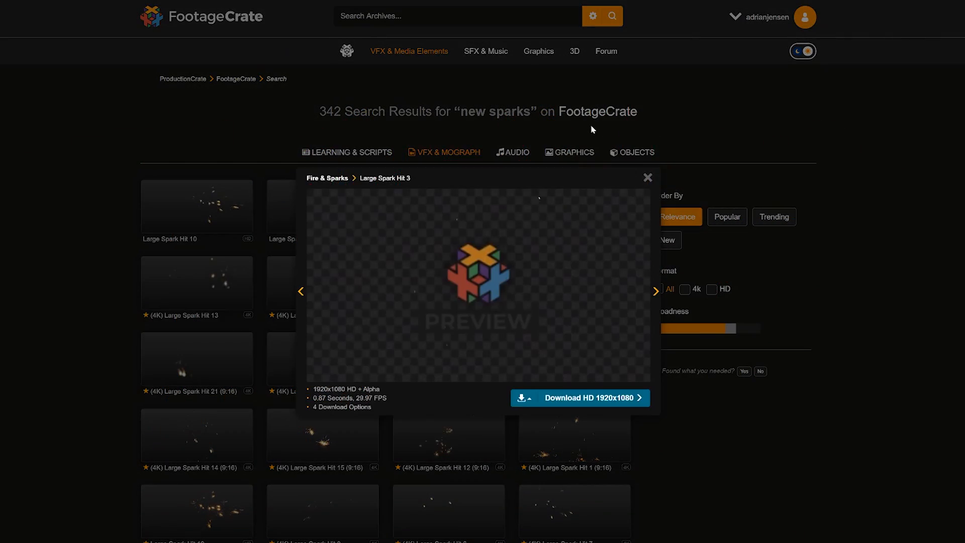
{"action": "left_click", "coordinate": [590, 124]}
{"action": "left_click", "coordinate": [577, 216]}
{"action": "left_click", "coordinate": [729, 478]}
Preview the vertical 4K clips Large Spark Hit 20, 2 and 9 from the "new sparks" results.
{"action": "left_click", "coordinate": [614, 282]}
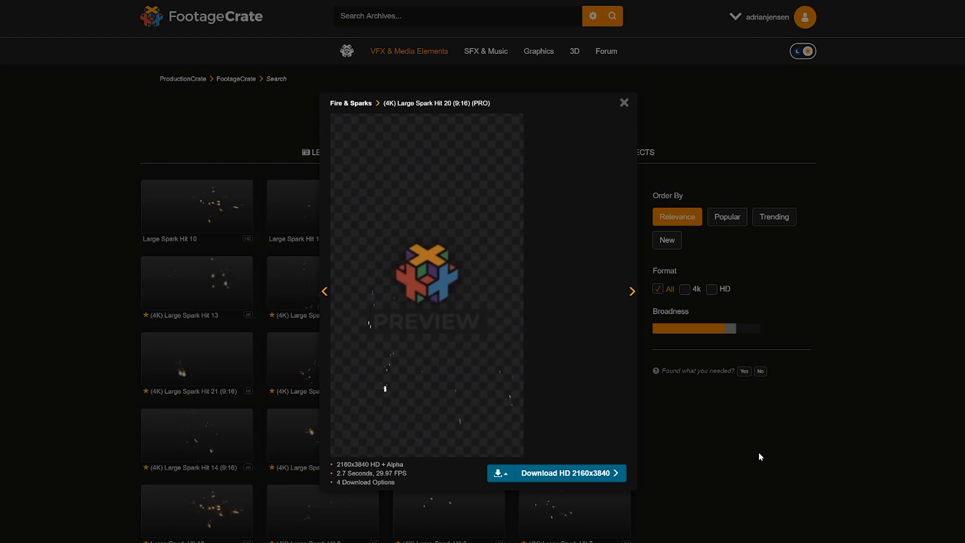
{"action": "left_click", "coordinate": [759, 453]}
{"action": "left_click", "coordinate": [376, 315]}
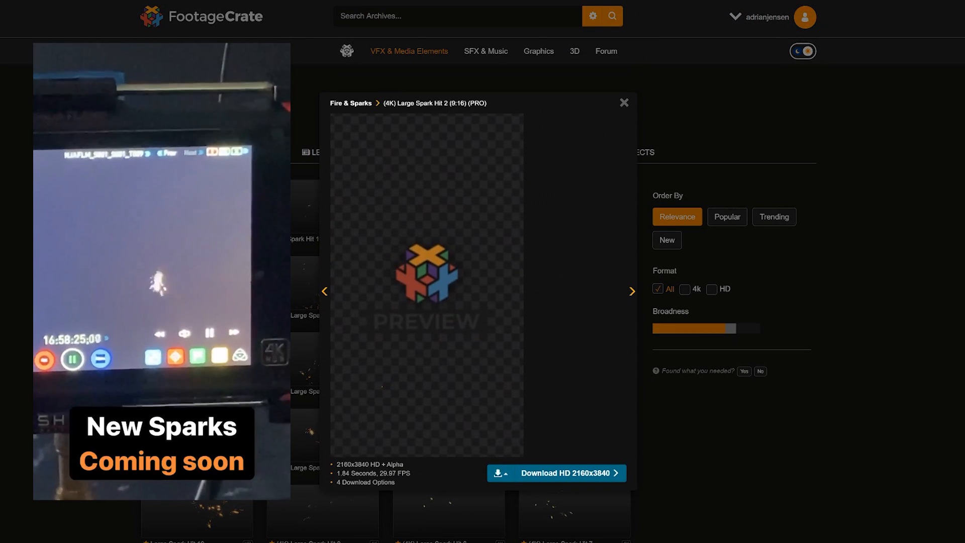
{"action": "left_click", "coordinate": [744, 452]}
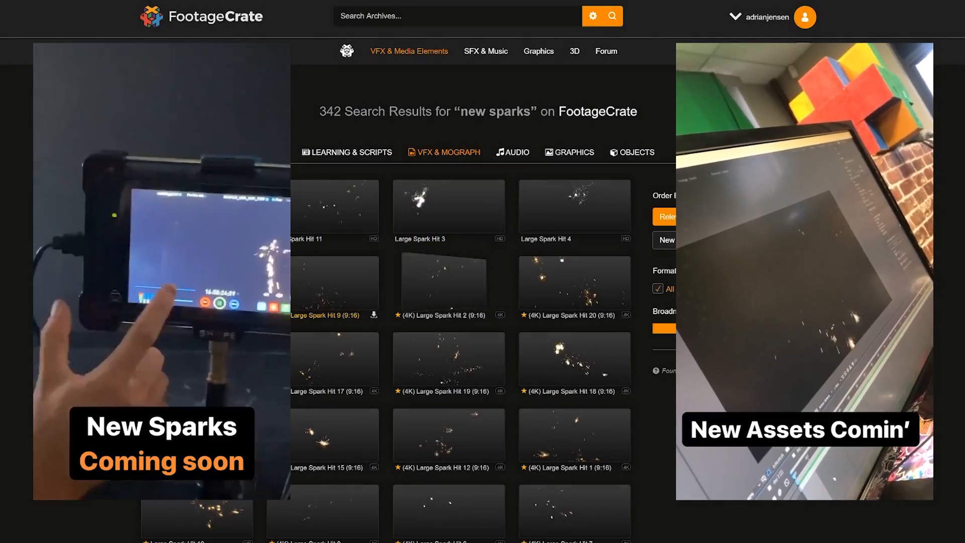
{"action": "left_click", "coordinate": [349, 292]}
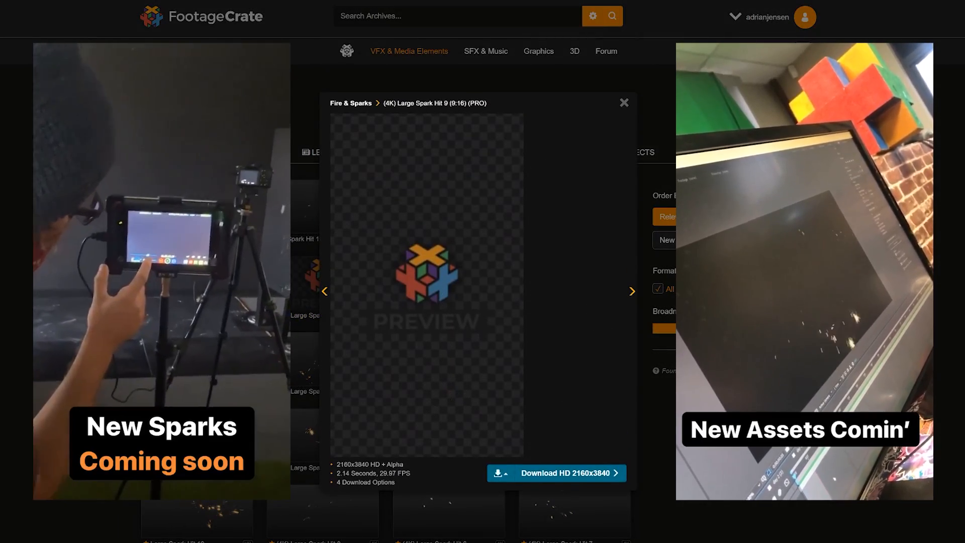
Preview the Large Spark Hit 13, 21 and 17 clips from the "new sparks" search results.
{"action": "left_click", "coordinate": [744, 452]}
{"action": "left_click", "coordinate": [216, 284]}
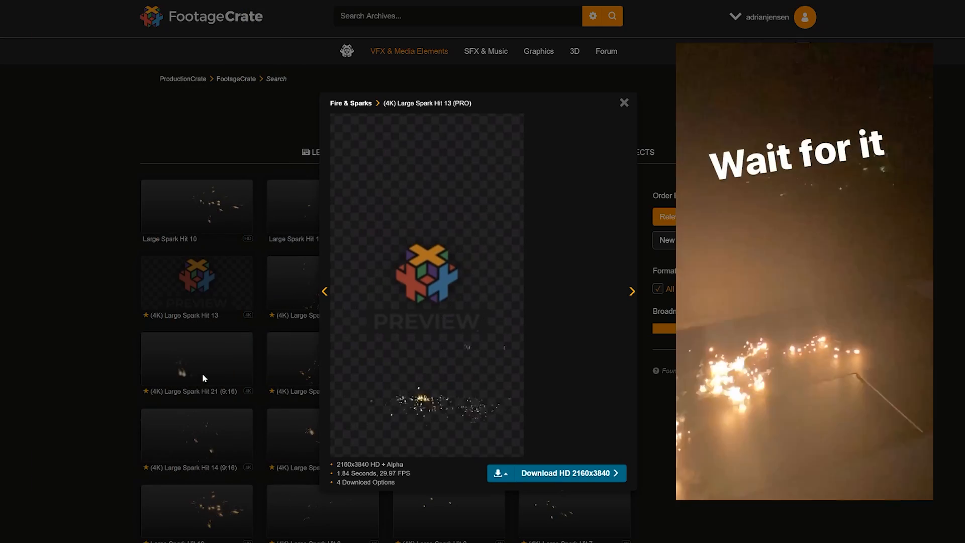
{"action": "left_click", "coordinate": [202, 373]}
{"action": "left_click", "coordinate": [202, 373]}
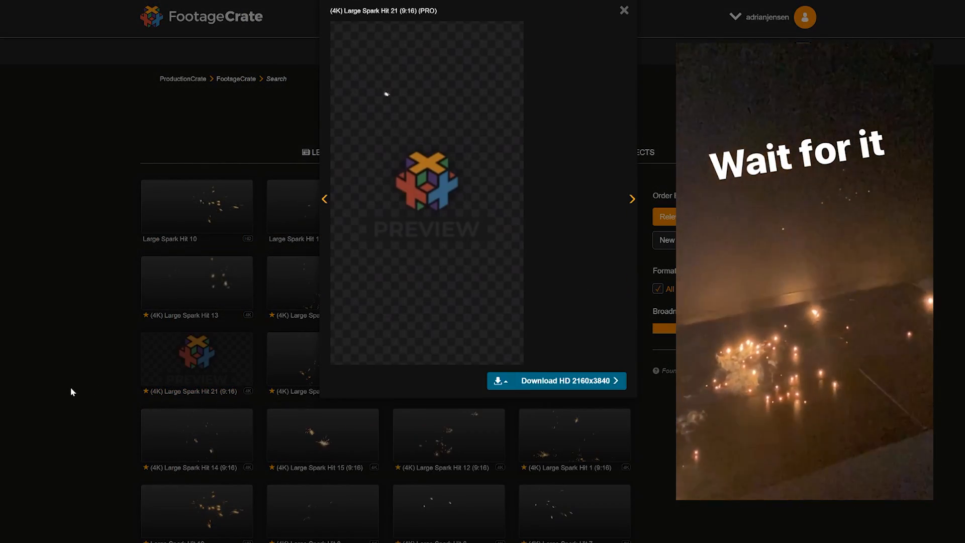
{"action": "left_click", "coordinate": [70, 387]}
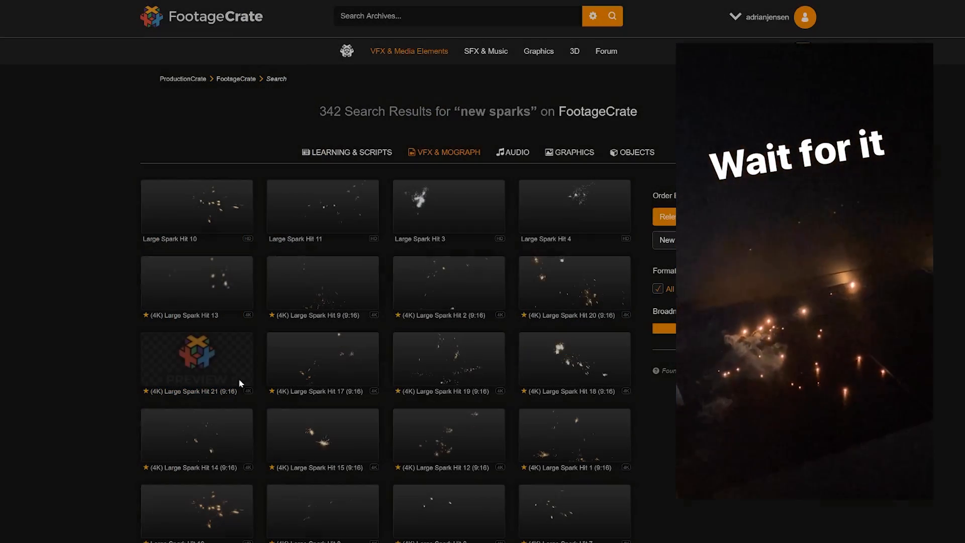
{"action": "left_click", "coordinate": [301, 383]}
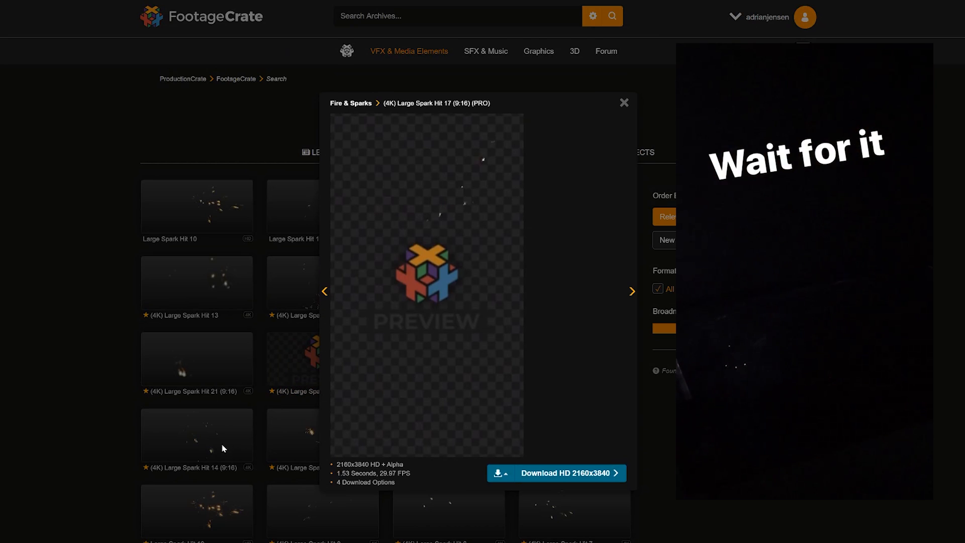
Preview the Large Spark Hit 14, 10, 15 and 8 clips from the "new sparks" results.
{"action": "left_click", "coordinate": [207, 446]}
{"action": "left_click", "coordinate": [207, 445]}
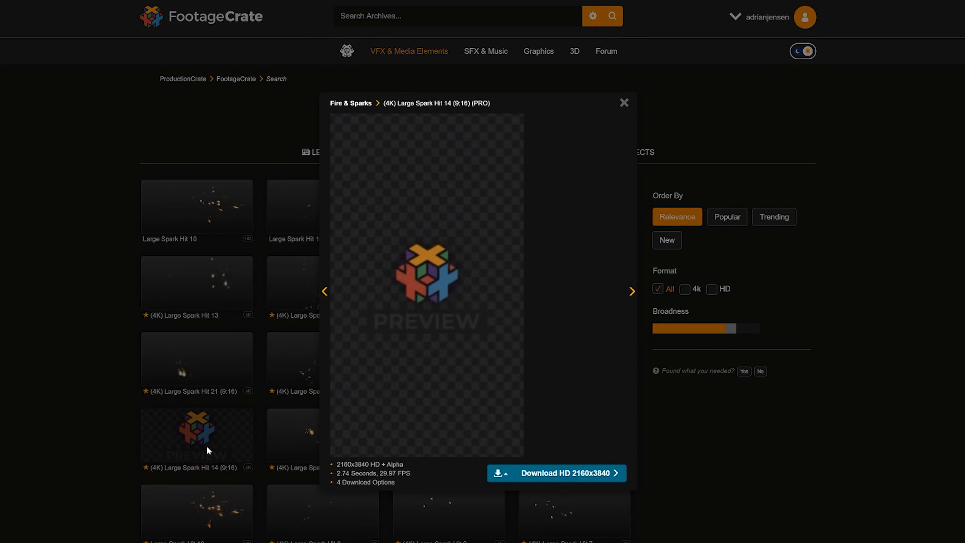
{"action": "scroll", "coordinate": [199, 466], "scroll_direction": "down", "scroll_amount": 1}
{"action": "left_click", "coordinate": [200, 465]}
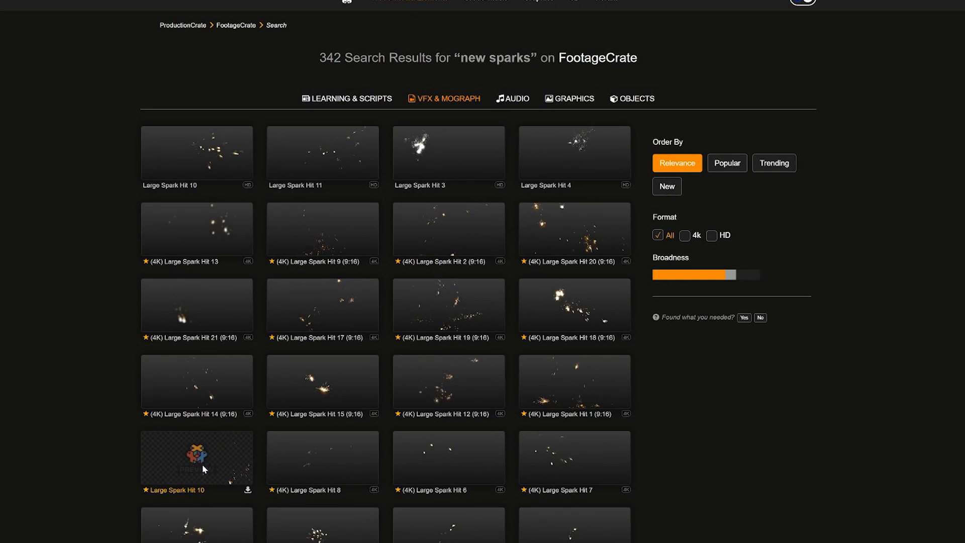
{"action": "left_click", "coordinate": [202, 468]}
{"action": "left_click", "coordinate": [281, 385]}
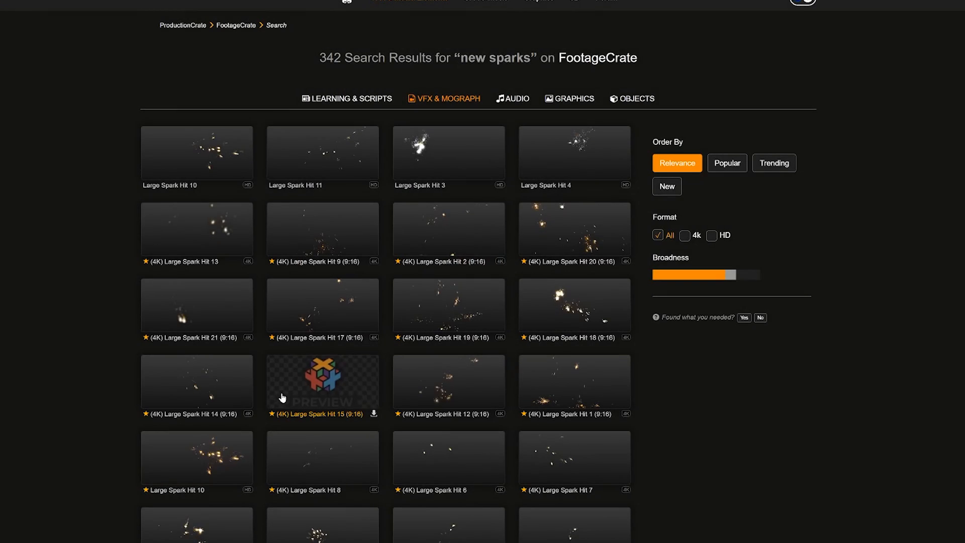
{"action": "left_click", "coordinate": [282, 397]}
{"action": "left_click", "coordinate": [291, 455]}
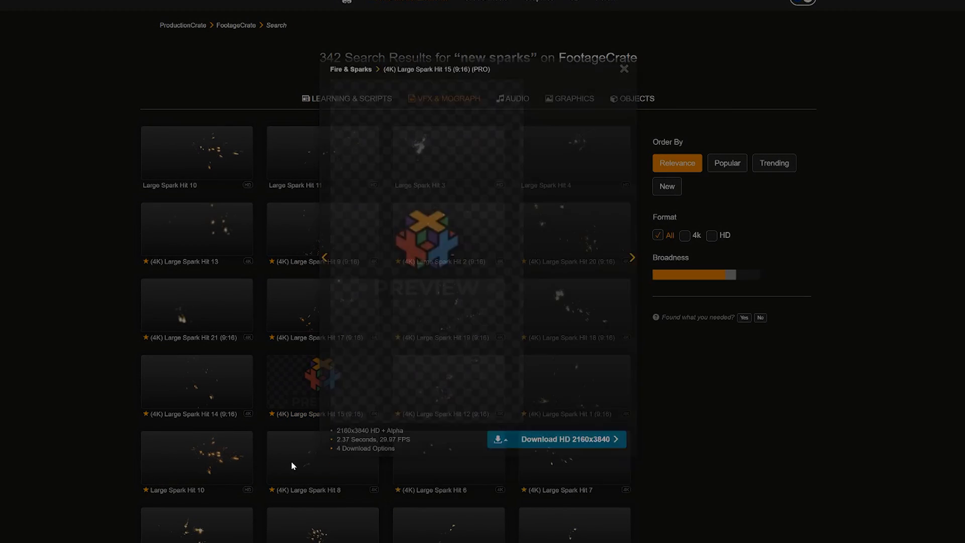
{"action": "left_click", "coordinate": [294, 465]}
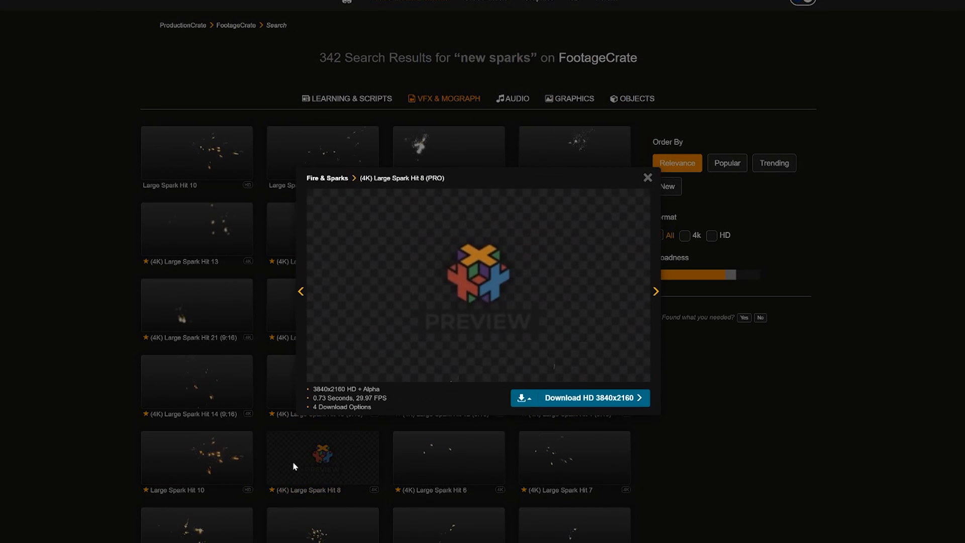
Preview the Large Spark Hit 7, 1 and 12 clips and open Large Spark Hit 18 from the results.
{"action": "left_click", "coordinate": [590, 477]}
{"action": "left_click", "coordinate": [591, 477]}
{"action": "left_click", "coordinate": [707, 475]}
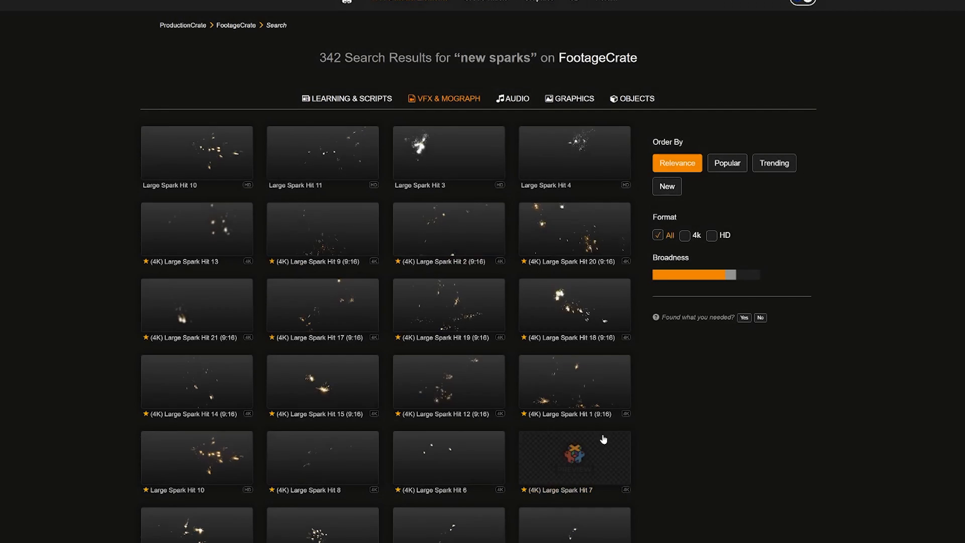
{"action": "left_click", "coordinate": [584, 399]}
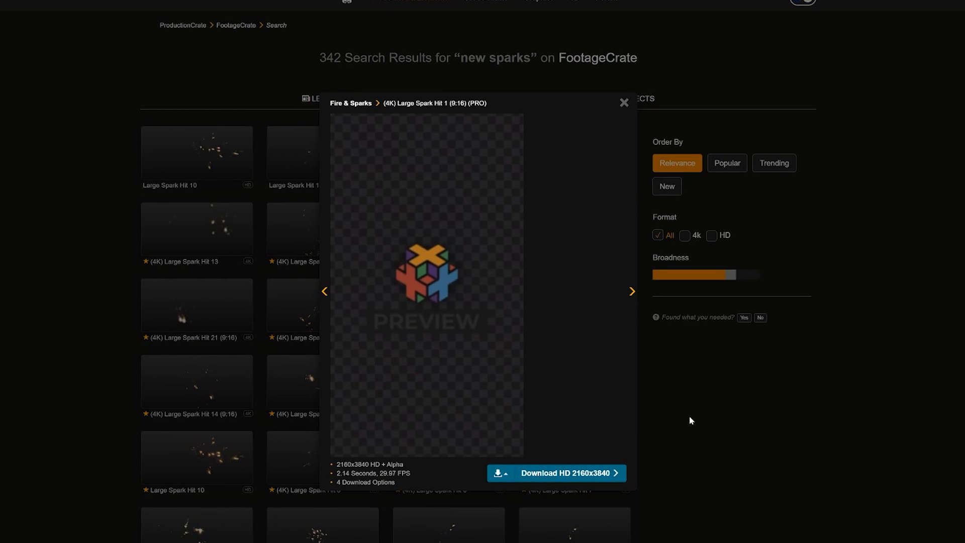
{"action": "left_click", "coordinate": [688, 417]}
{"action": "left_click", "coordinate": [553, 385]}
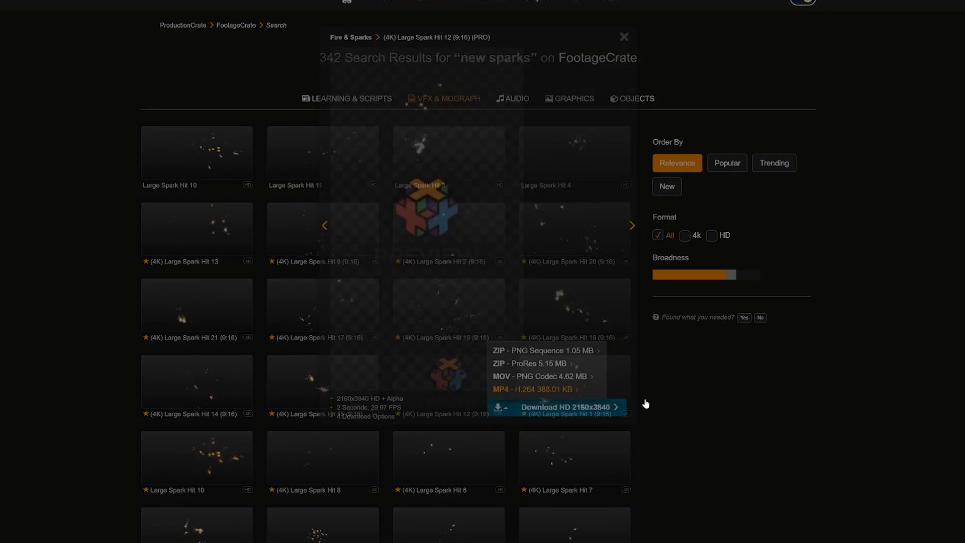
{"action": "left_click", "coordinate": [716, 404]}
{"action": "left_click", "coordinate": [574, 310]}
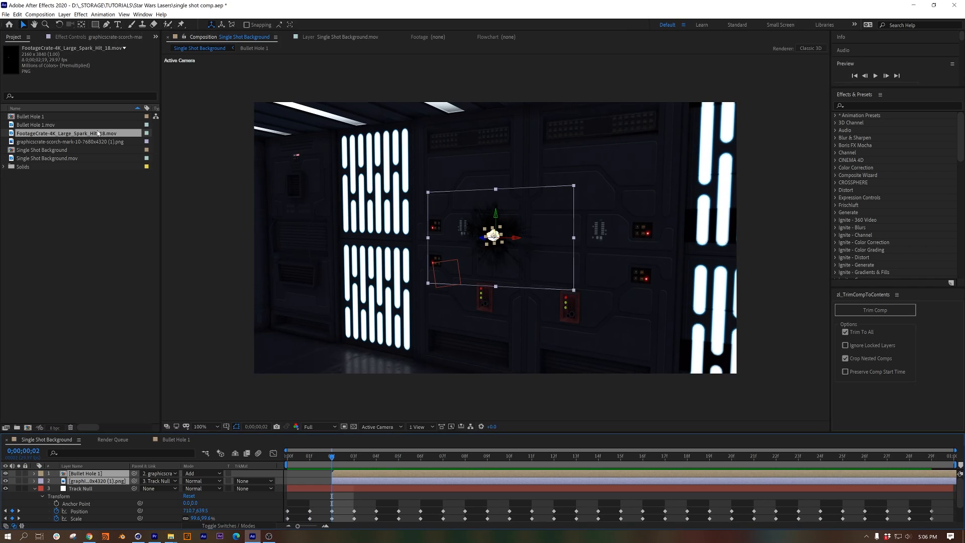
Switch to After Effects, add the FootageCrate-4K_Large_Spark_Hit_18 clip above the other layers from frame 2, and move its anchor point to the spark burst.
{"action": "left_click_drag", "start_coordinate": [62, 137], "coordinate": [461, 241]}
{"action": "left_click_drag", "start_coordinate": [355, 475], "coordinate": [378, 479]}
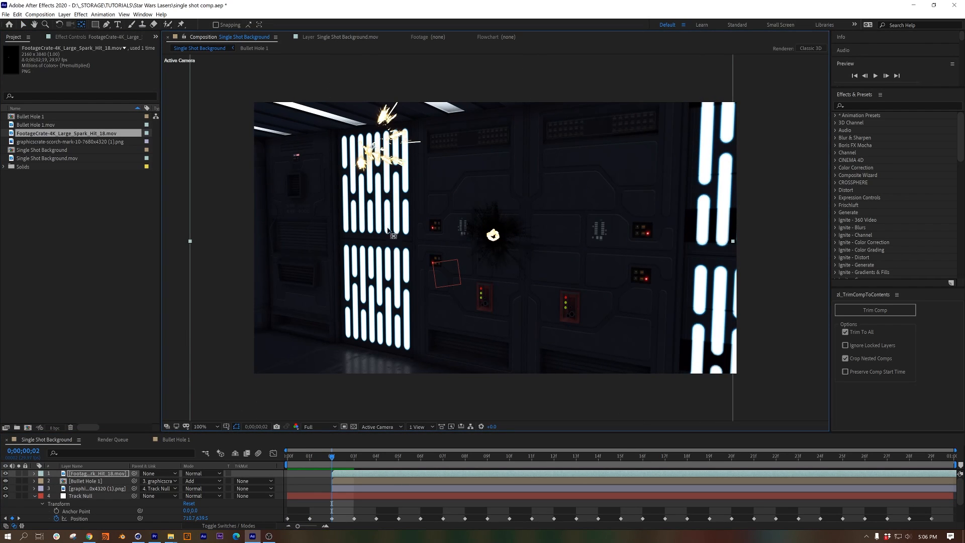
{"action": "left_click", "coordinate": [204, 270]}
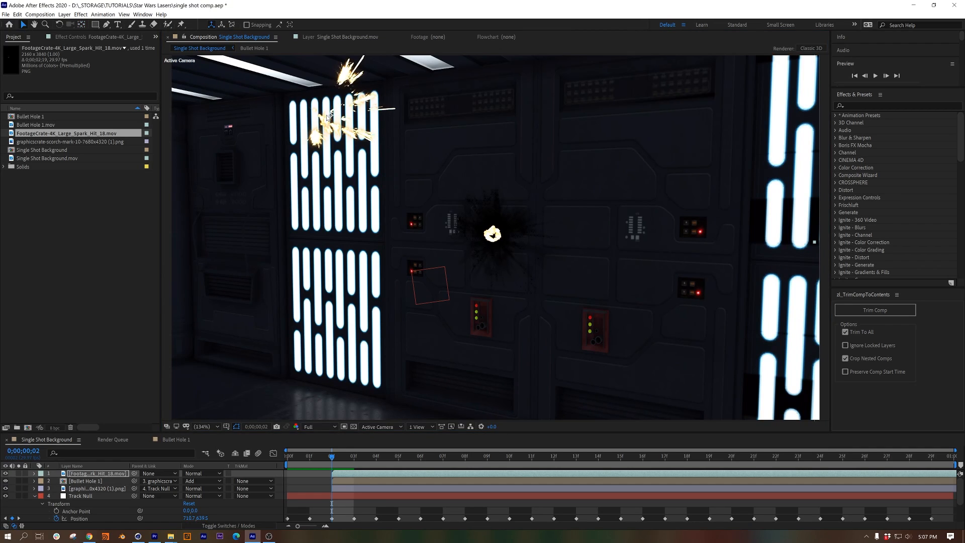
Flip the spark layer horizontally and place its burst over the bullet hole.
{"action": "right_click", "coordinate": [364, 478]}
{"action": "mouse_move", "coordinate": [403, 300]}
{"action": "left_click", "coordinate": [520, 360]}
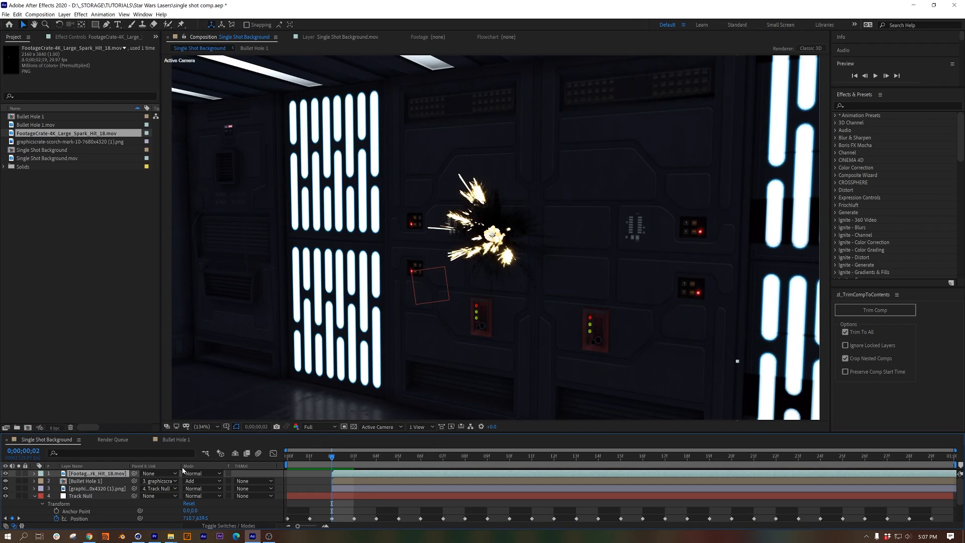
Scale the flipped spark layer to 32% around the bullet hole, checking how the sparks fall at frame 17.
{"action": "key", "text": "s"}
{"action": "left_click_drag", "start_coordinate": [354, 458], "coordinate": [664, 459]}
{"action": "scroll", "coordinate": [512, 363], "scroll_direction": "down", "scroll_amount": 1}
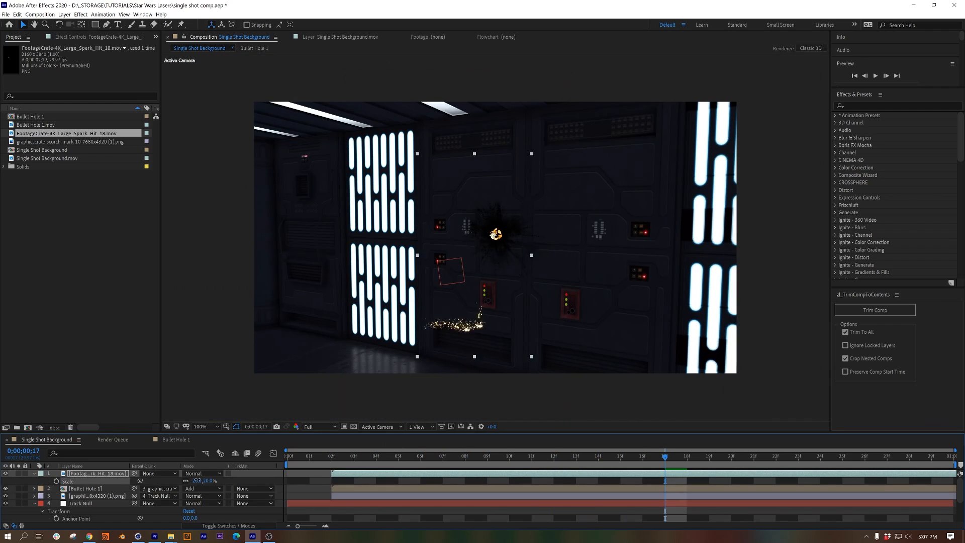
{"action": "left_click_drag", "start_coordinate": [211, 482], "coordinate": [212, 481]}
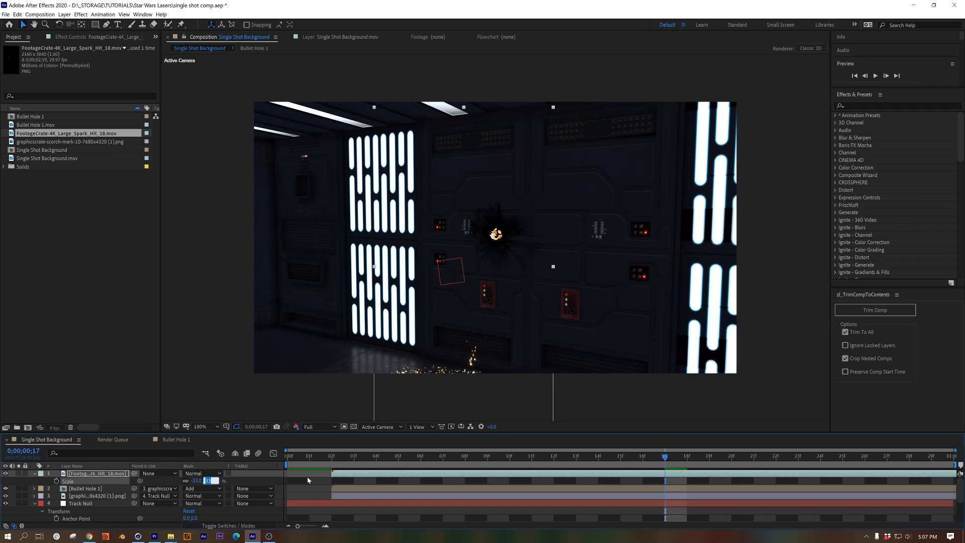
{"action": "key", "text": "Return"}
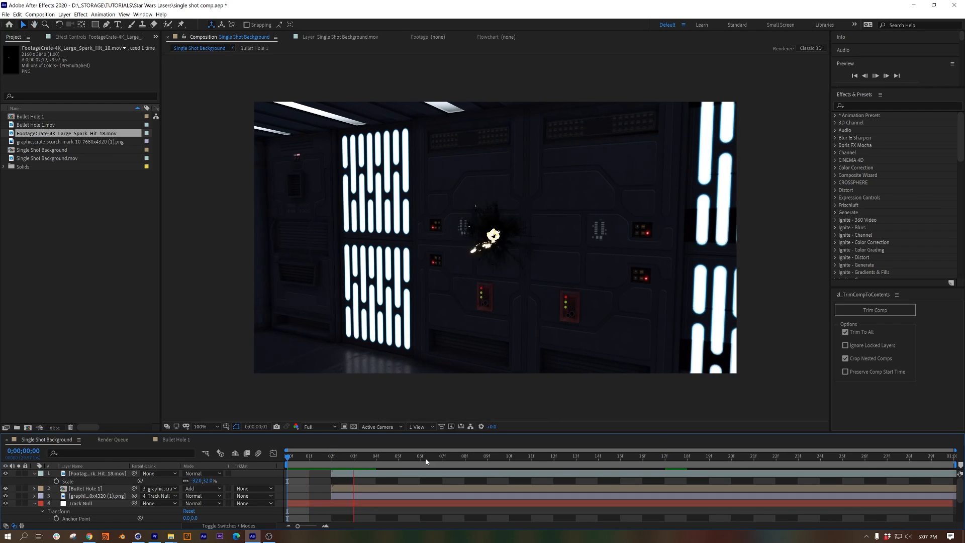
Review the spark hit through frame 25 and rotate the spark layer slightly clockwise around the bullet hole.
{"action": "left_click_drag", "start_coordinate": [421, 458], "coordinate": [860, 511]}
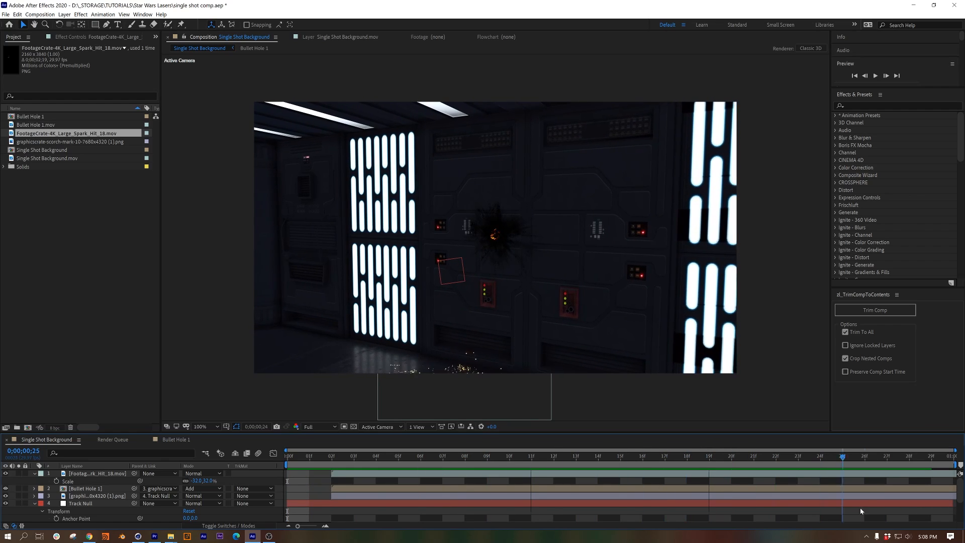
{"action": "key", "text": "space"}
{"action": "left_click_drag", "start_coordinate": [413, 406], "coordinate": [410, 404]}
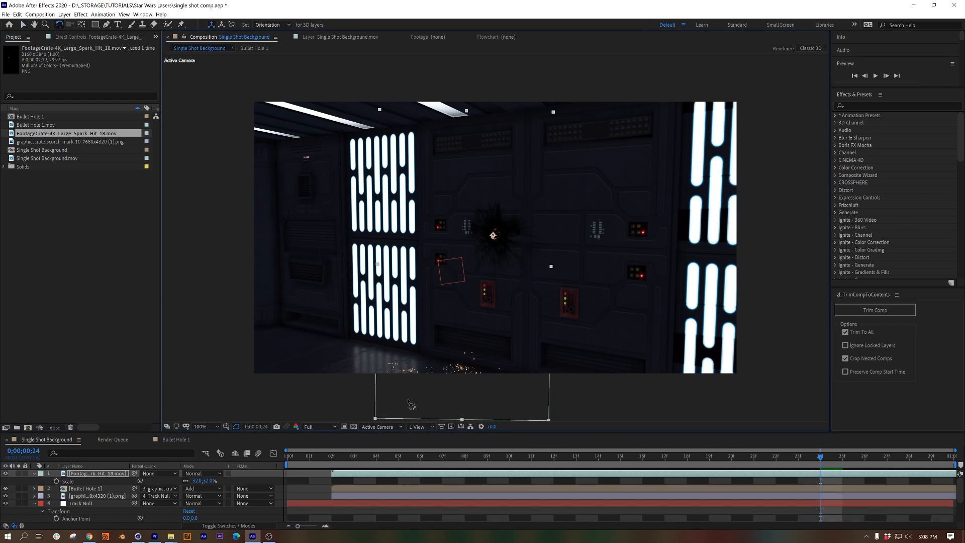
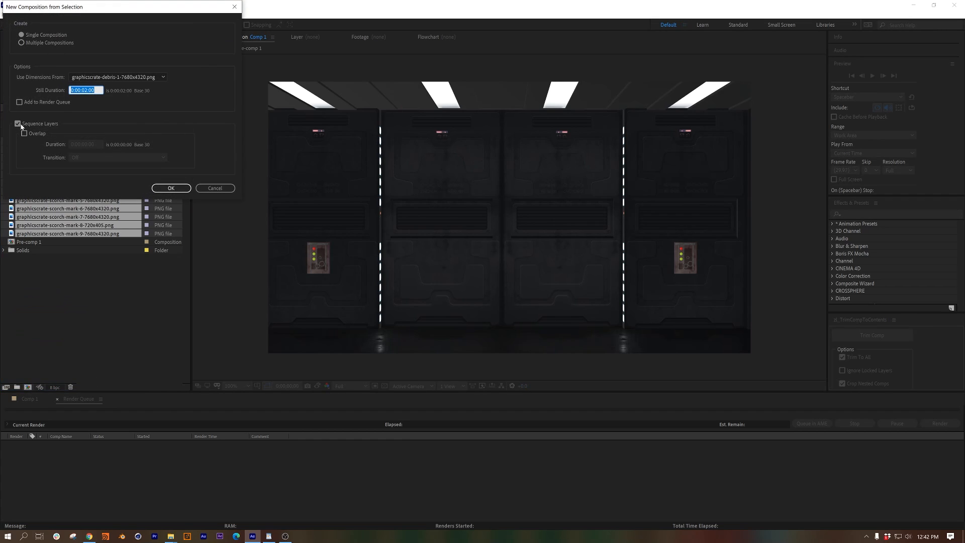
Create a single composition from the selected scorch mark and debris images as sequenced 2-second layers, and name it Scorch Mark Comp.
{"action": "left_click", "coordinate": [169, 189]}
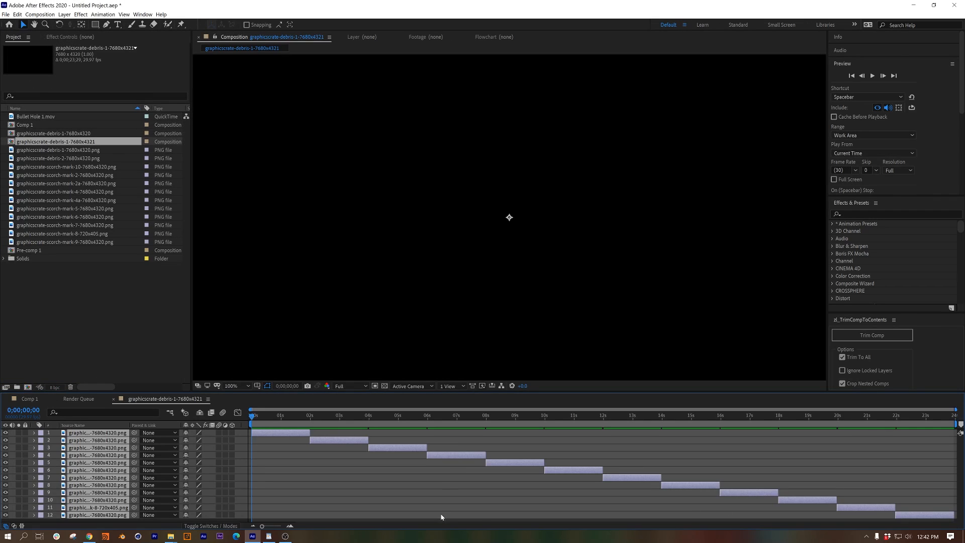
{"action": "key", "text": "ctrl+k"}
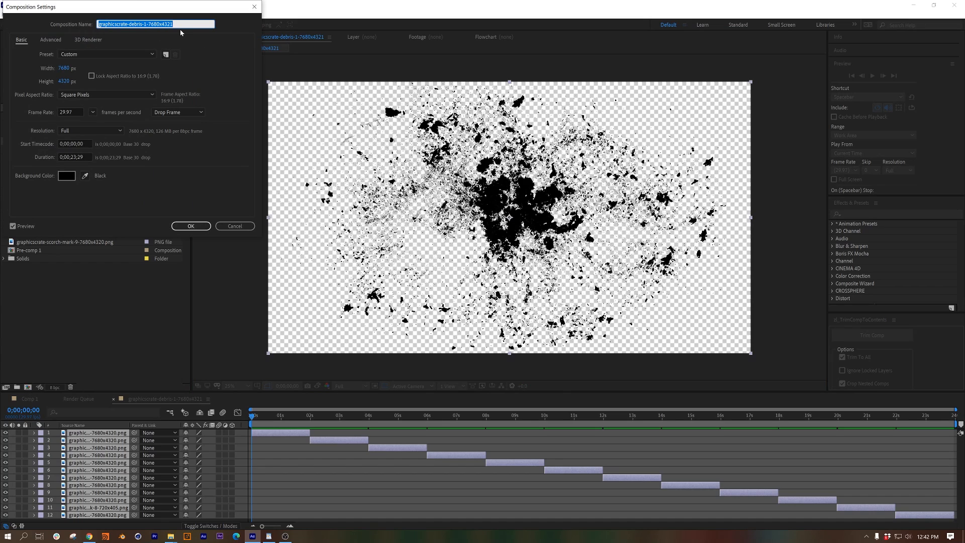
{"action": "type", "text": "Scorch Mark Comp"}
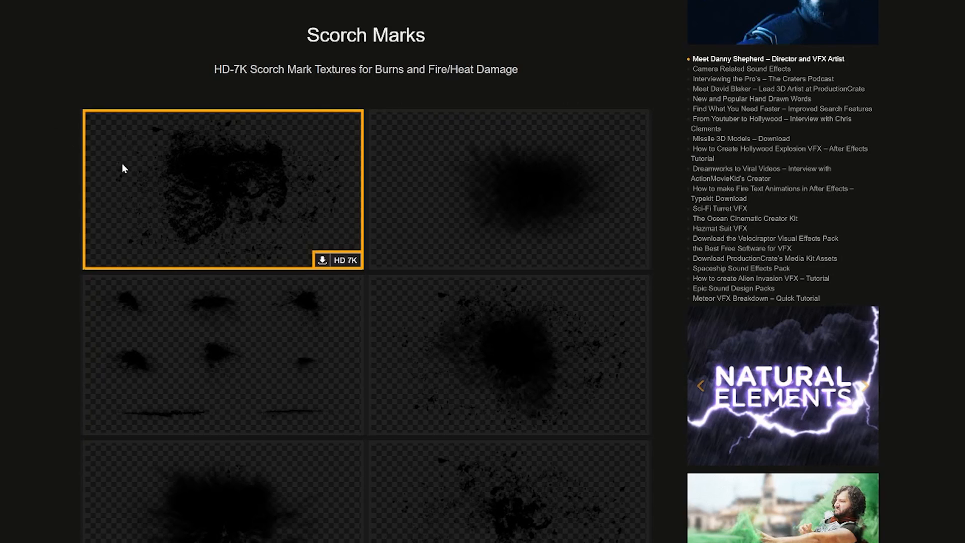
Open the Scorch Mark Debris 2 page from ProductionCrate's Scorch Marks collection and look at its download formats.
{"action": "left_click", "coordinate": [121, 164]}
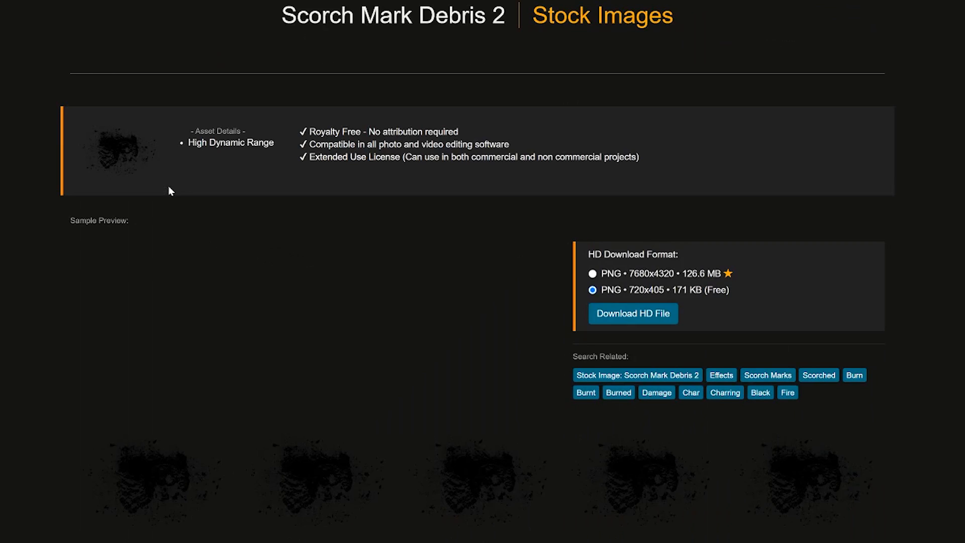
{"action": "scroll", "coordinate": [395, 250], "scroll_direction": "down", "scroll_amount": 1}
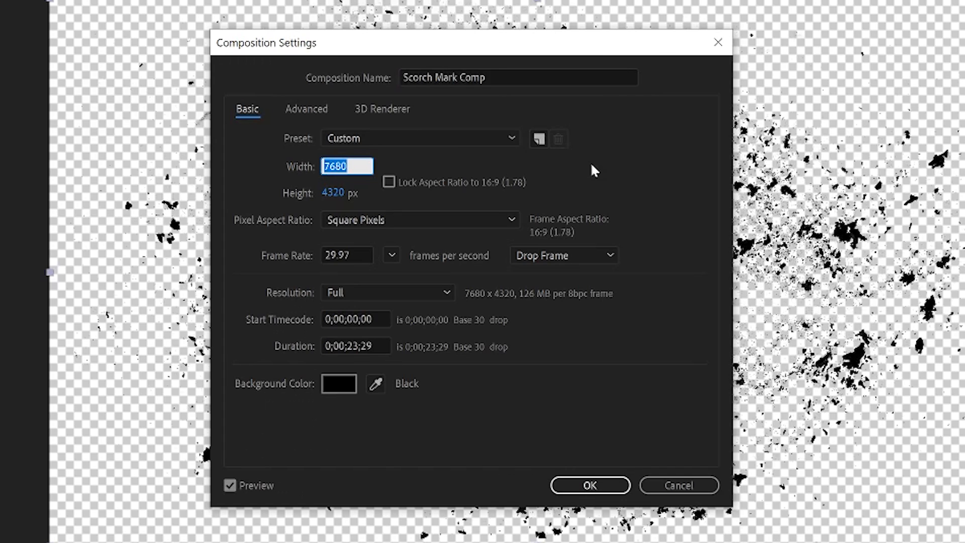
Lock Scorch Mark Comp's aspect ratio to 16:9 and set its width to 400 px.
{"action": "left_click", "coordinate": [390, 183]}
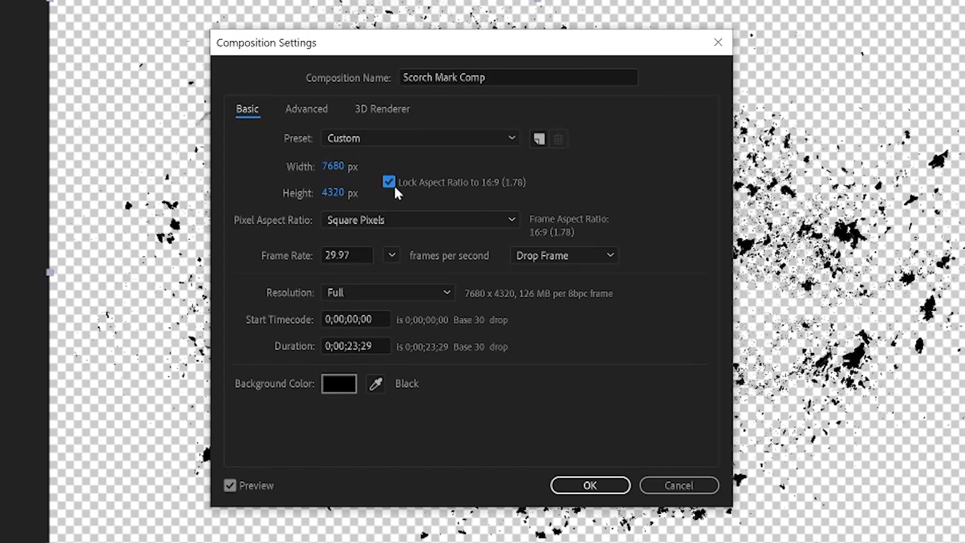
{"action": "left_click", "coordinate": [347, 167]}
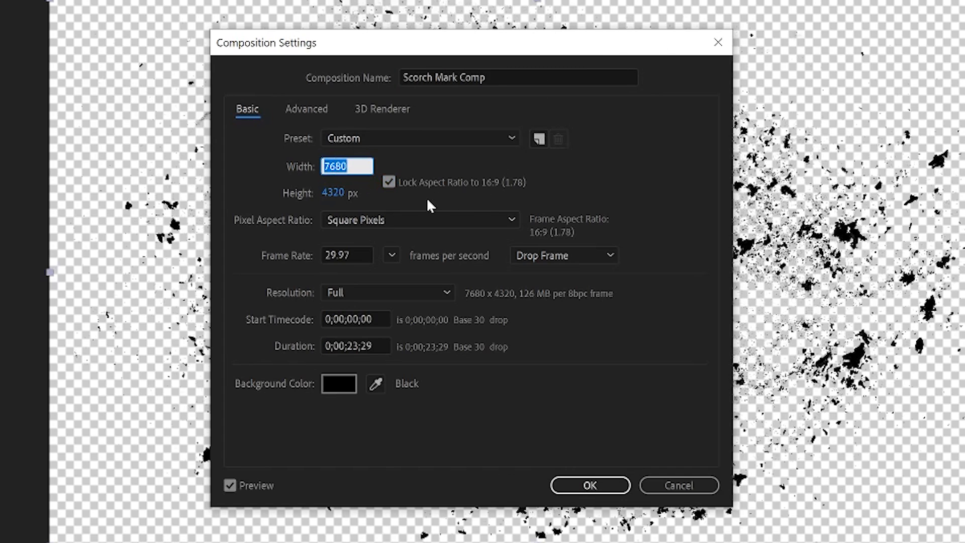
{"action": "type", "text": "400"}
{"action": "left_click", "coordinate": [602, 489]}
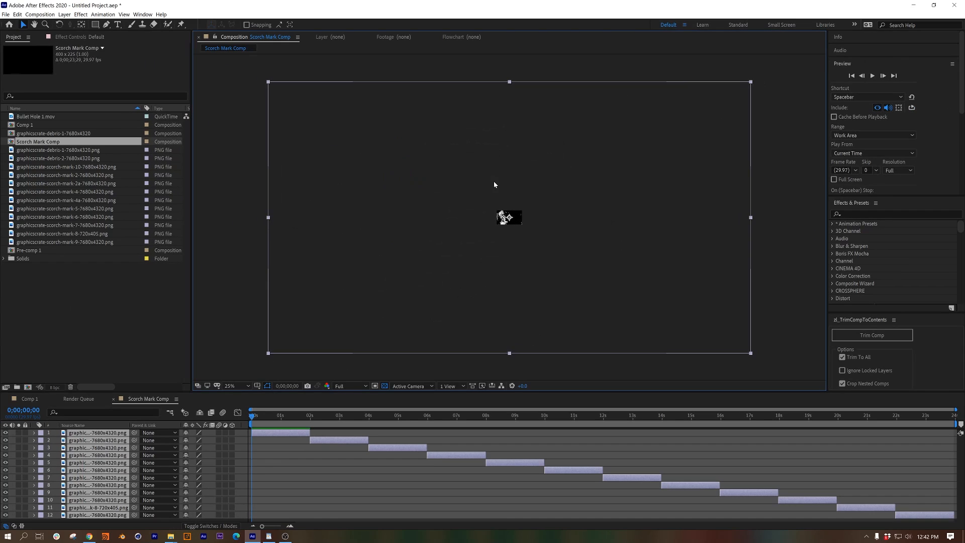
Fit all the scorch mark layers to the composition width.
{"action": "right_click", "coordinate": [501, 214]}
{"action": "mouse_move", "coordinate": [543, 251]}
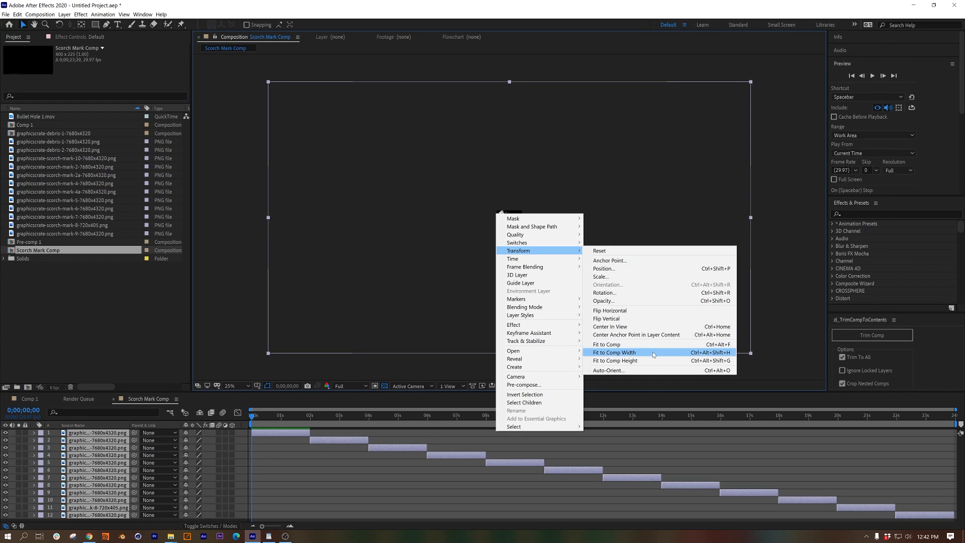
{"action": "left_click", "coordinate": [654, 354]}
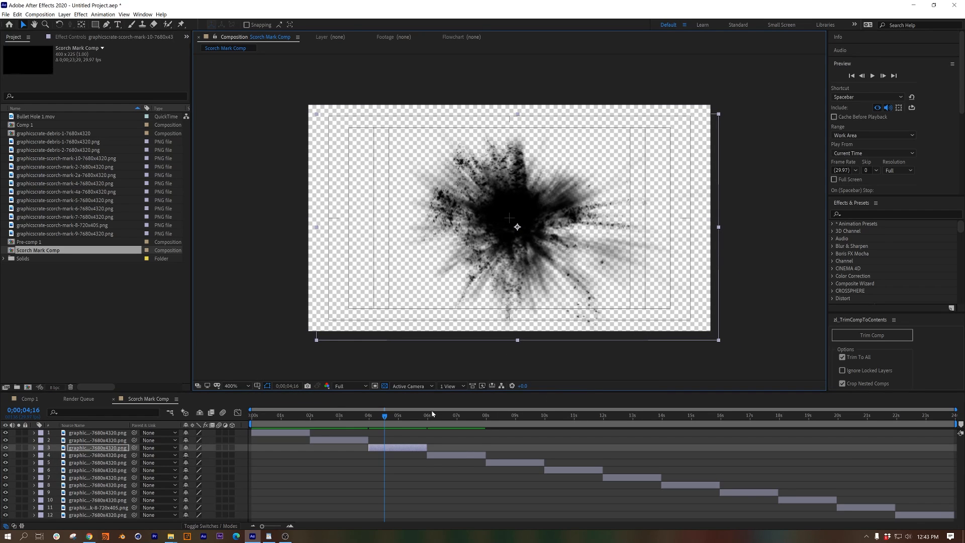
Go through the sequenced scorch marks up to the ninth layer and reposition off-centre marks around the composition's centre.
{"action": "left_click", "coordinate": [454, 415]}
{"action": "left_click", "coordinate": [513, 246]}
{"action": "left_click", "coordinate": [519, 416]}
{"action": "left_click", "coordinate": [574, 416]}
{"action": "left_click", "coordinate": [629, 416]}
{"action": "left_click", "coordinate": [684, 416]}
{"action": "left_click", "coordinate": [556, 260]}
{"action": "left_click", "coordinate": [556, 260]}
{"action": "left_click", "coordinate": [746, 416]}
{"action": "left_click", "coordinate": [521, 243]}
{"action": "left_click_drag", "start_coordinate": [521, 243], "coordinate": [523, 246]}
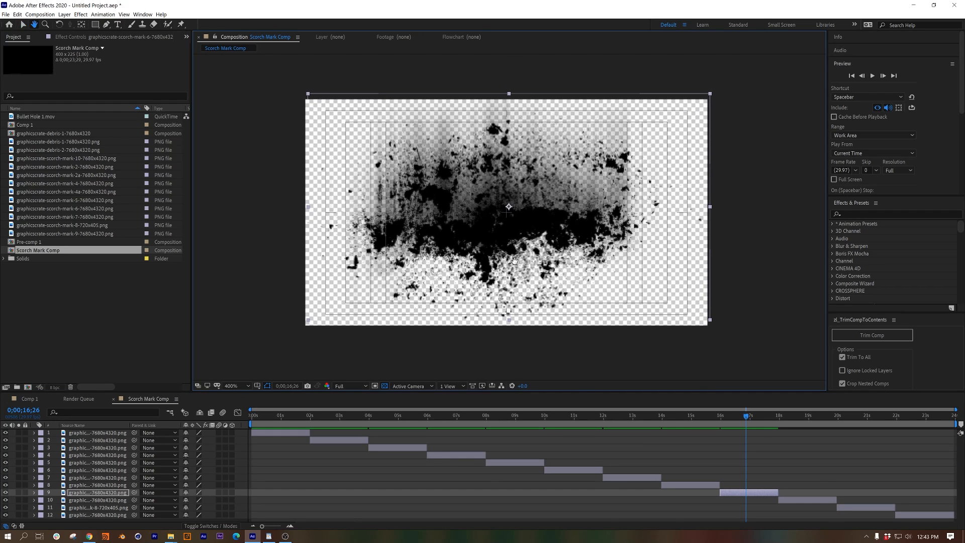
Delete the ninth scorch mark layer and move the following mark's dense dark area toward the composition's centre.
{"action": "left_click", "coordinate": [734, 492]}
{"action": "key", "text": "Delete"}
{"action": "left_click", "coordinate": [802, 416]}
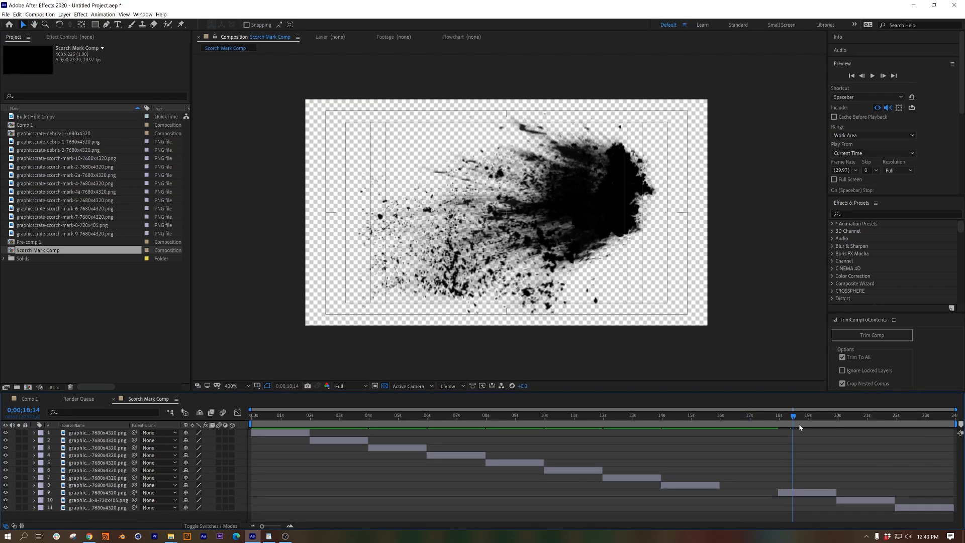
{"action": "left_click_drag", "start_coordinate": [563, 218], "coordinate": [464, 236]}
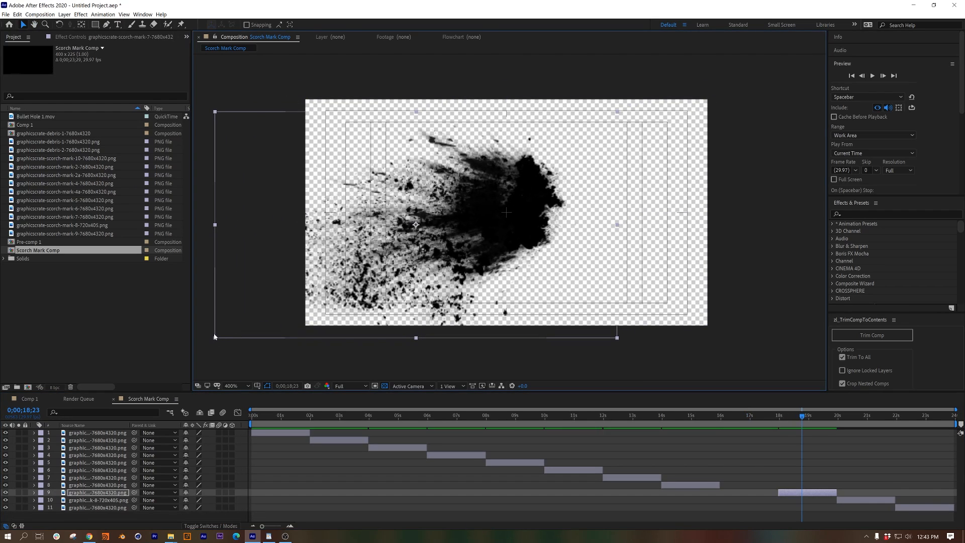
Scale down the ninth scorch mark and delete the scorch-mark-8-720x405 layer beneath it.
{"action": "left_click_drag", "start_coordinate": [216, 338], "coordinate": [295, 297]}
{"action": "left_click", "coordinate": [865, 417]}
{"action": "left_click", "coordinate": [866, 501]}
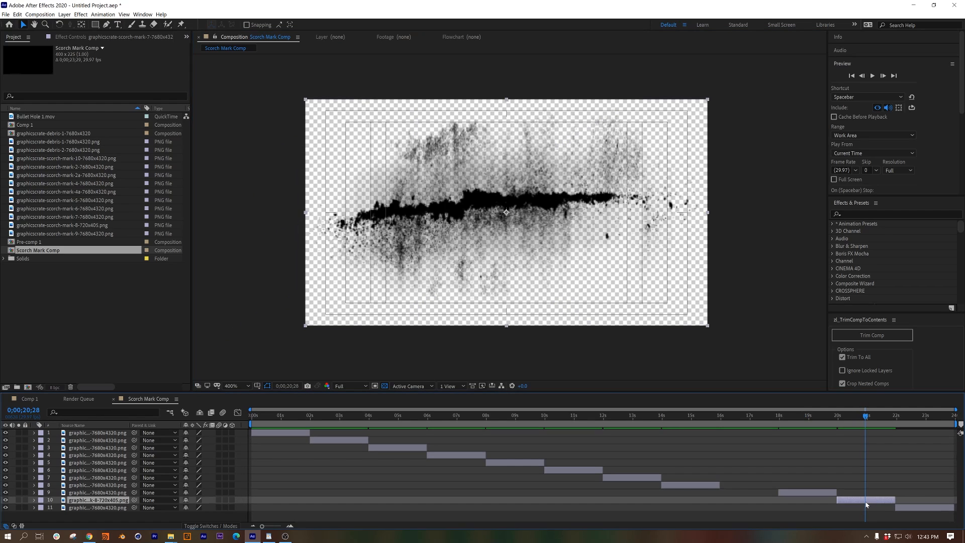
{"action": "key", "text": "Delete"}
Move the last scorch mark so its dense area sits around the composition's centre.
{"action": "left_click_drag", "start_coordinate": [909, 418], "coordinate": [923, 418]}
{"action": "left_click_drag", "start_coordinate": [518, 224], "coordinate": [528, 239]}
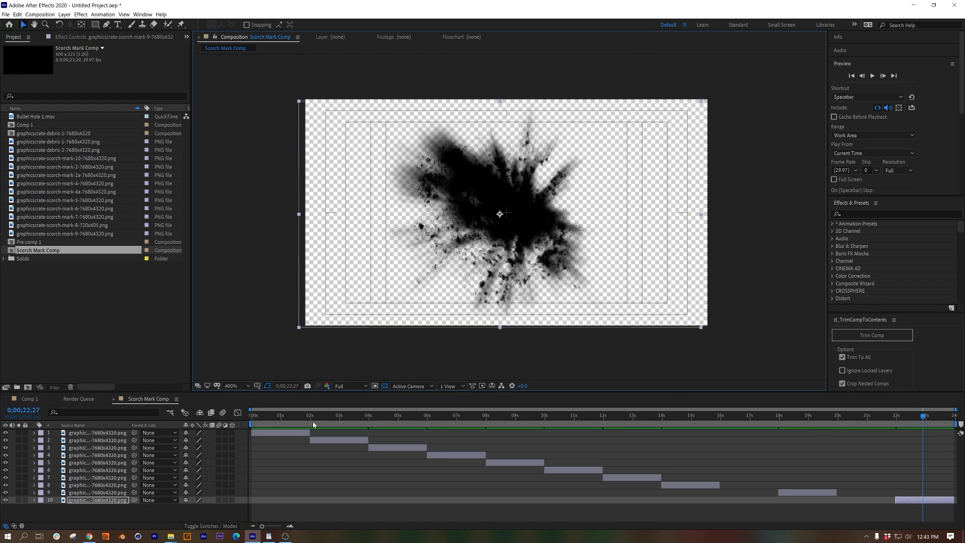
Align all scorch mark layers to the start of the composition and trim each one to a single frame.
{"action": "key", "text": "Home"}
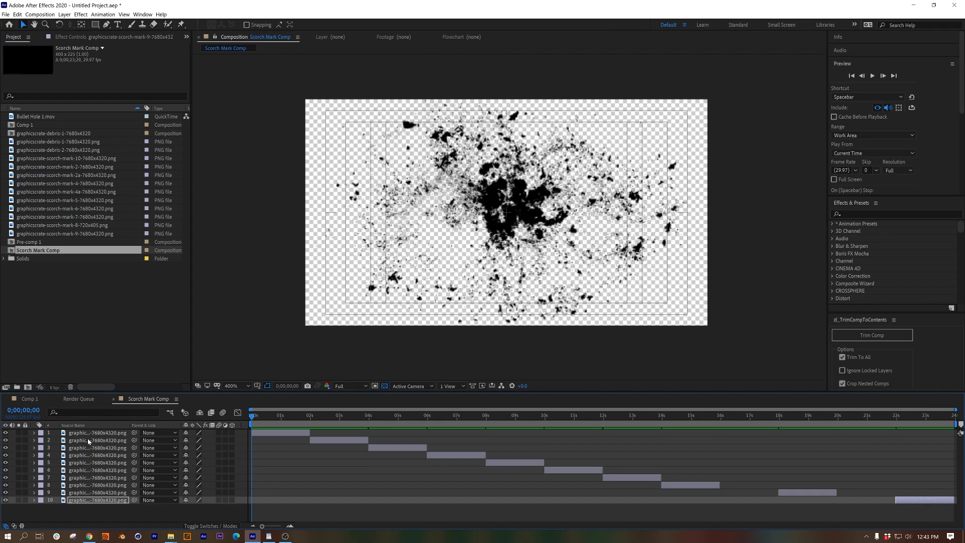
{"action": "key", "text": "ctrl+a"}
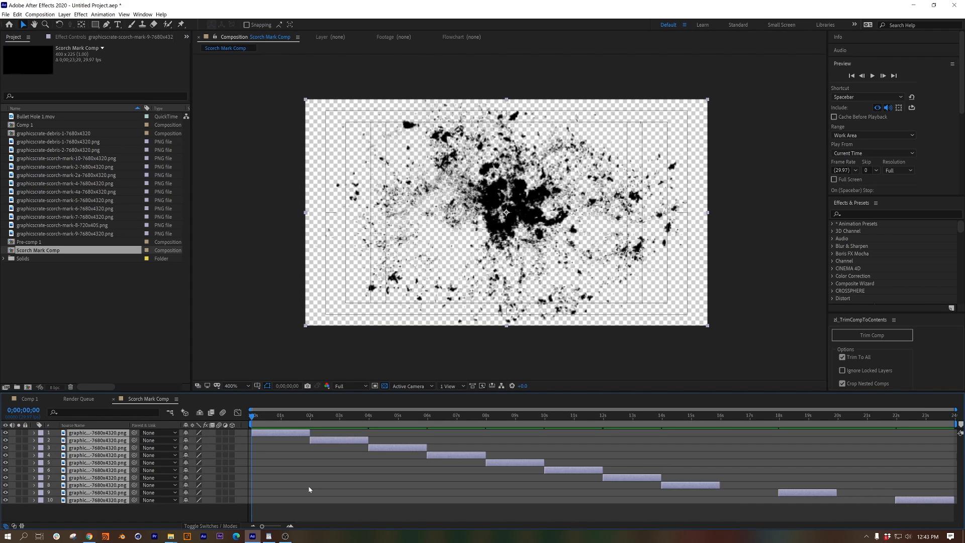
{"action": "key", "text": "bracketleft"}
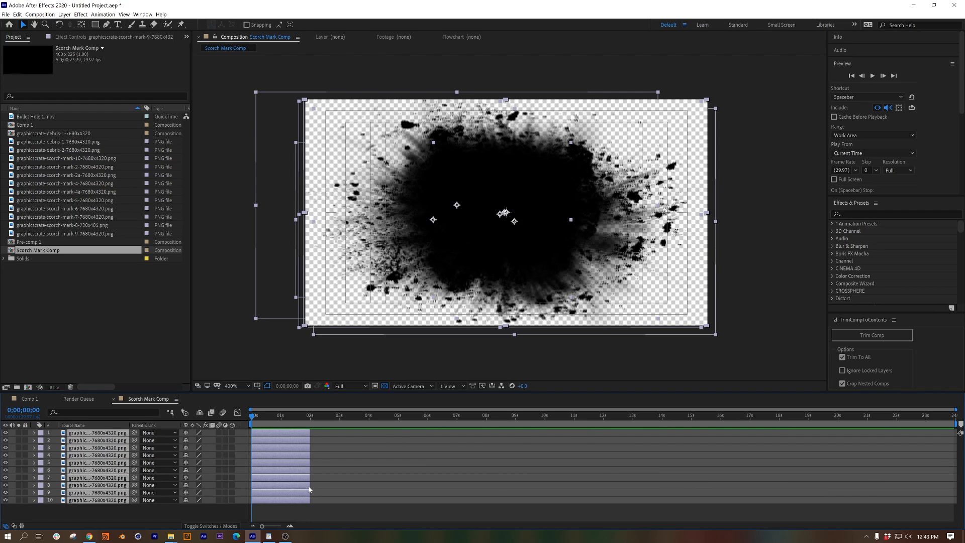
{"action": "key", "text": "alt+bracketright"}
{"action": "left_click_drag", "start_coordinate": [270, 530], "coordinate": [277, 526]}
Sequence the one-frame scorch mark layers end to end with the Sequence Layers keyframe assistant.
{"action": "right_click", "coordinate": [110, 452]}
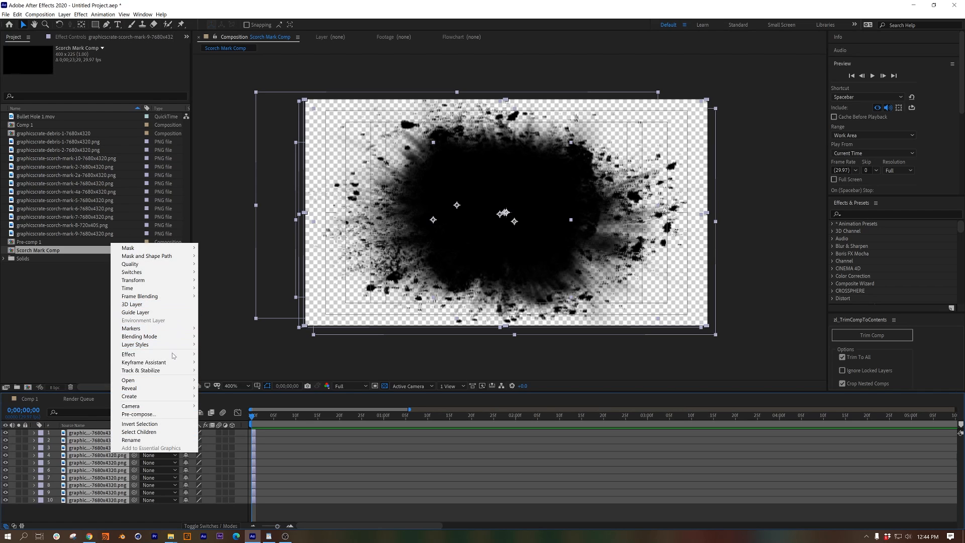
{"action": "mouse_move", "coordinate": [161, 363]}
{"action": "left_click", "coordinate": [231, 425]}
{"action": "left_click", "coordinate": [116, 75]}
End the work area after the ten-frame scorch mark sequence and trim the composition to it.
{"action": "mouse_move", "coordinate": [253, 417]}
{"action": "left_mouse_down"}
{"action": "mouse_move", "coordinate": [261, 421]}
{"action": "mouse_move", "coordinate": [243, 424]}
{"action": "left_mouse_up"}
{"action": "left_click_drag", "start_coordinate": [277, 526], "coordinate": [260, 527]}
{"action": "left_click_drag", "start_coordinate": [956, 424], "coordinate": [422, 433]}
{"action": "right_click", "coordinate": [284, 423]}
{"action": "left_click", "coordinate": [317, 443]}
{"action": "right_click", "coordinate": [414, 424]}
{"action": "left_click", "coordinate": [480, 444]}
{"action": "key", "text": "space"}
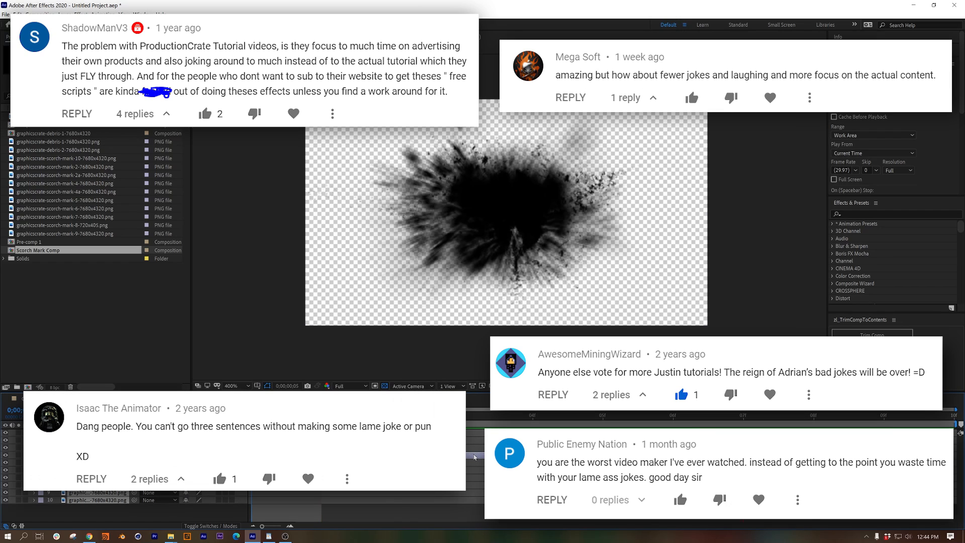
{"action": "left_click", "coordinate": [474, 457]}
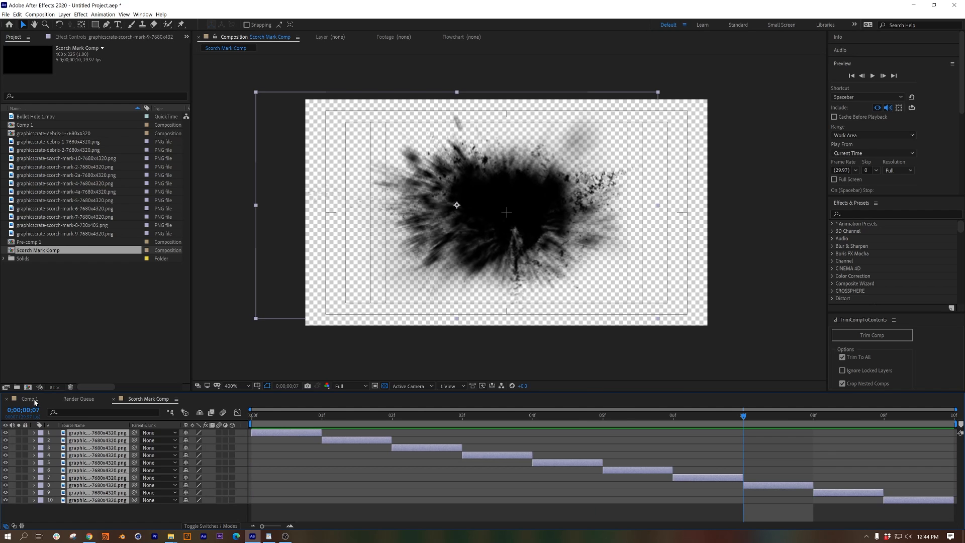
Place Scorch Mark Comp beneath Bullet Hole 1.mov in Comp 1, keeping both layers hidden and the Background layer shown.
{"action": "left_click", "coordinate": [29, 399]}
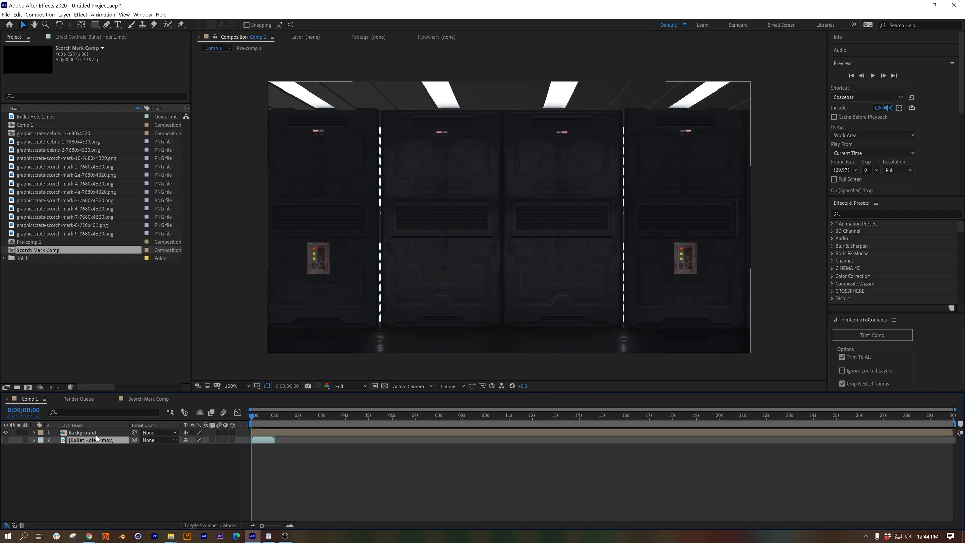
{"action": "left_click", "coordinate": [6, 432]}
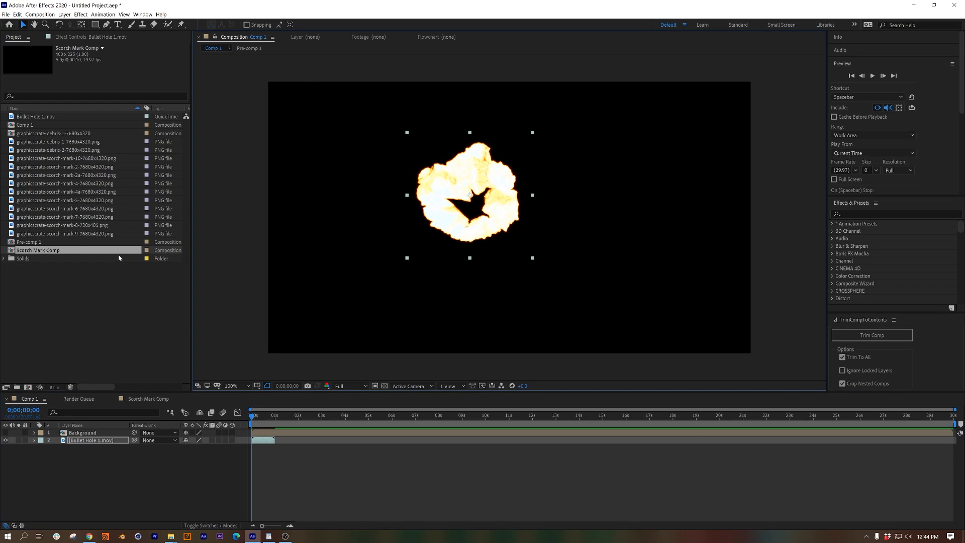
{"action": "left_click_drag", "start_coordinate": [58, 253], "coordinate": [136, 480]}
{"action": "left_click", "coordinate": [6, 433]}
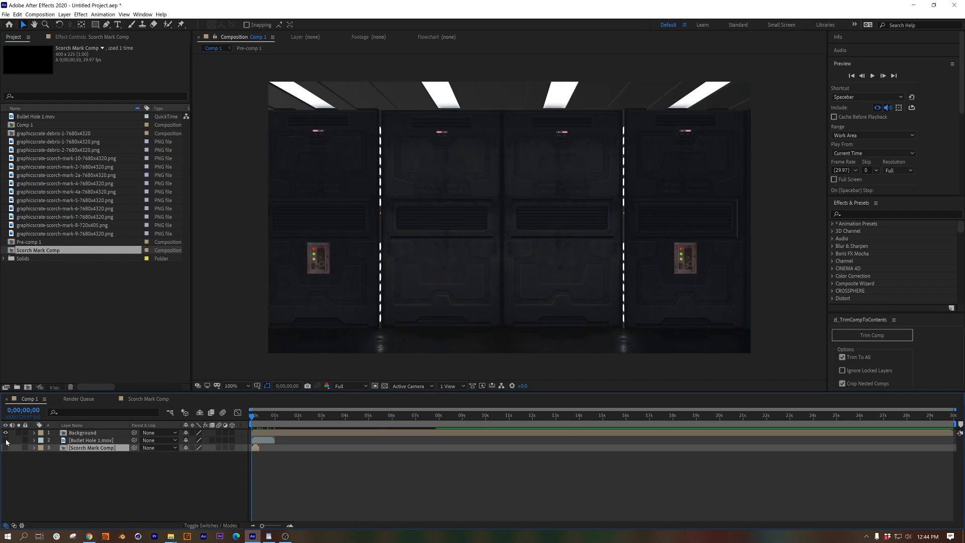
Create a new solid layer named Particular Solid in Comp 1.
{"action": "left_click", "coordinate": [65, 15]}
{"action": "left_click", "coordinate": [201, 34]}
{"action": "left_click", "coordinate": [103, 126]}
{"action": "triple_click", "coordinate": [80, 24]}
{"action": "type", "text": "Particular"}
{"action": "key", "text": "Return"}
Find the Particular effect and apply it to the new solid.
{"action": "left_click", "coordinate": [854, 214]}
{"action": "type", "text": "Par"}
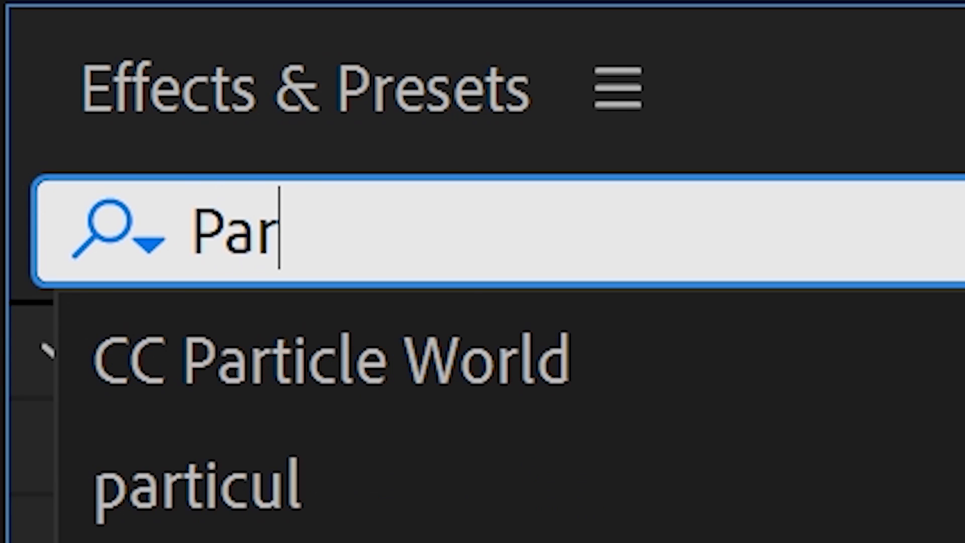
{"action": "type", "text": "ticular"}
{"action": "double_click", "coordinate": [442, 450]}
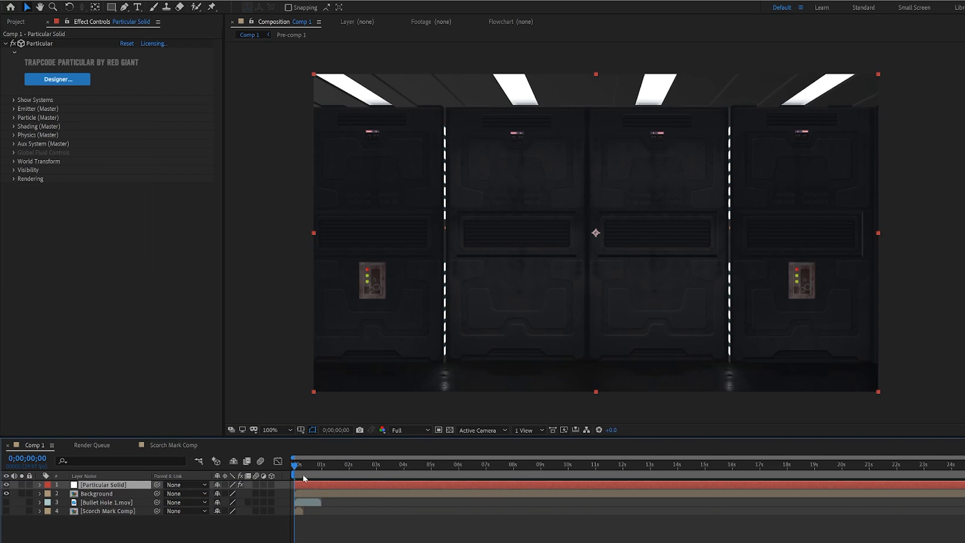
Set the emitter's Velocity, Velocity Random, Velocity Distribution and Velocity from Motion to 0.
{"action": "left_click_drag", "start_coordinate": [295, 466], "coordinate": [659, 466]}
{"action": "left_click", "coordinate": [14, 109]}
{"action": "left_click", "coordinate": [125, 222]}
{"action": "type", "text": "0"}
{"action": "key", "text": "Tab"}
{"action": "type", "text": "0"}
{"action": "key", "text": "Tab"}
{"action": "type", "text": "0"}
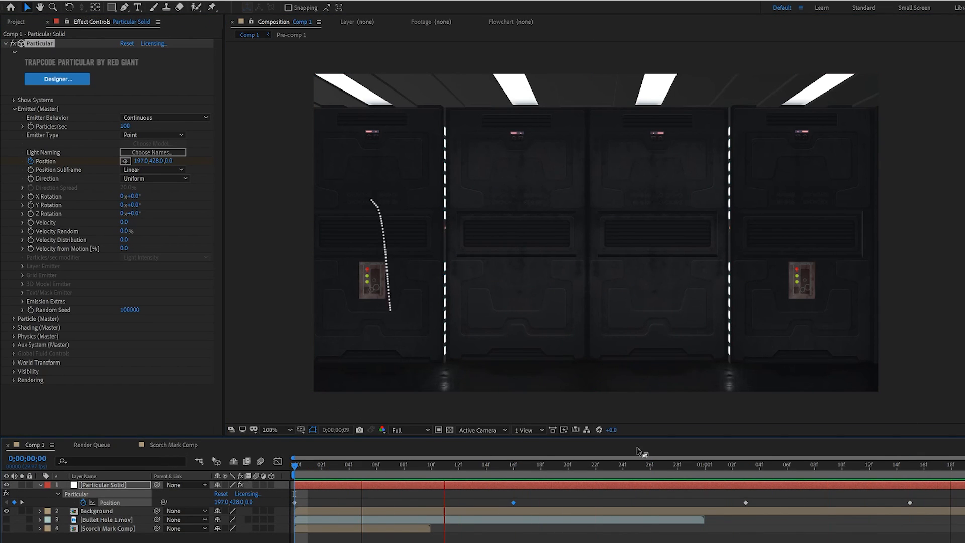
Remove the emitter's Position keyframes and change the Emitter Type to Box.
{"action": "left_click_drag", "start_coordinate": [620, 469], "coordinate": [836, 469]}
{"action": "left_click", "coordinate": [84, 502]}
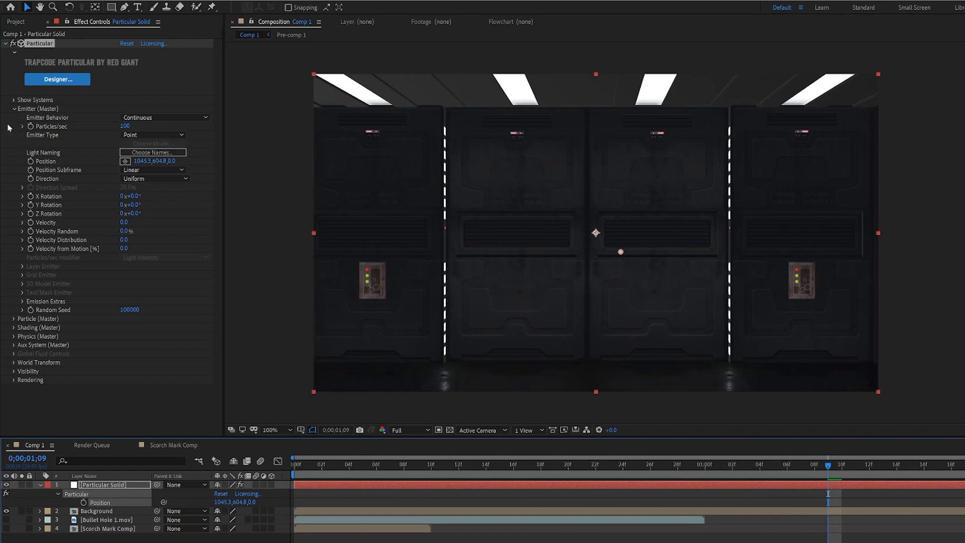
{"action": "left_click", "coordinate": [152, 134]}
{"action": "left_click", "coordinate": [141, 154]}
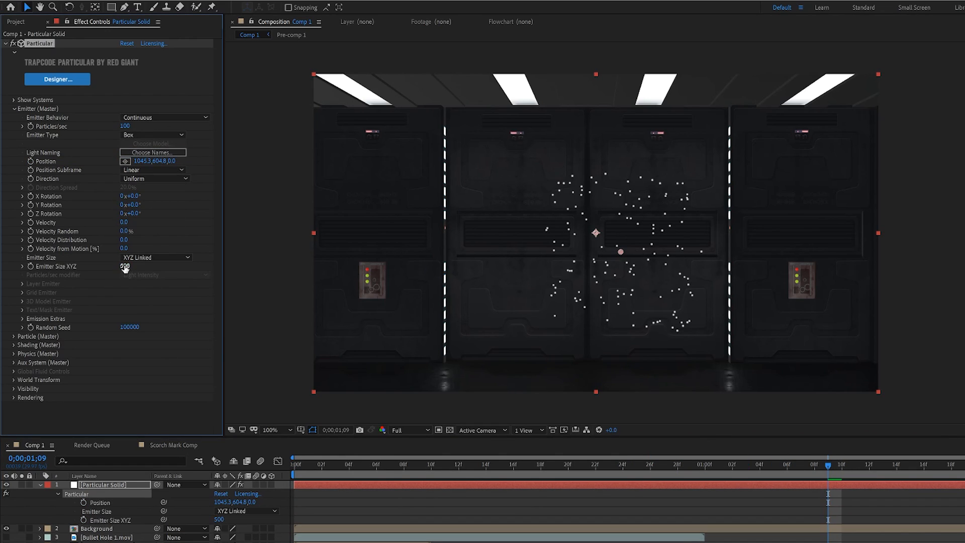
Switch the Emitter Size to XYZ Individual and set it to X 1593, Y 646 and Z 0.
{"action": "left_click", "coordinate": [151, 258]}
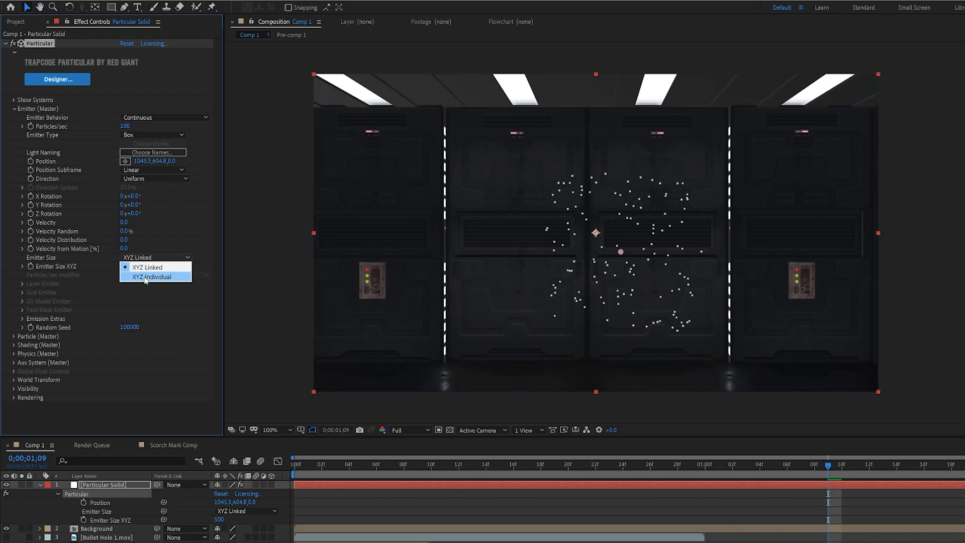
{"action": "left_click", "coordinate": [154, 277]}
{"action": "left_click", "coordinate": [124, 283]}
{"action": "key", "text": "Return"}
{"action": "left_click_drag", "start_coordinate": [125, 265], "coordinate": [168, 275]}
{"action": "left_click_drag", "start_coordinate": [126, 266], "coordinate": [260, 266]}
Move the emitter's position to 922.3, 588.8 over the wall and preview the particles.
{"action": "left_click_drag", "start_coordinate": [621, 252], "coordinate": [584, 247]}
{"action": "key", "text": "space"}
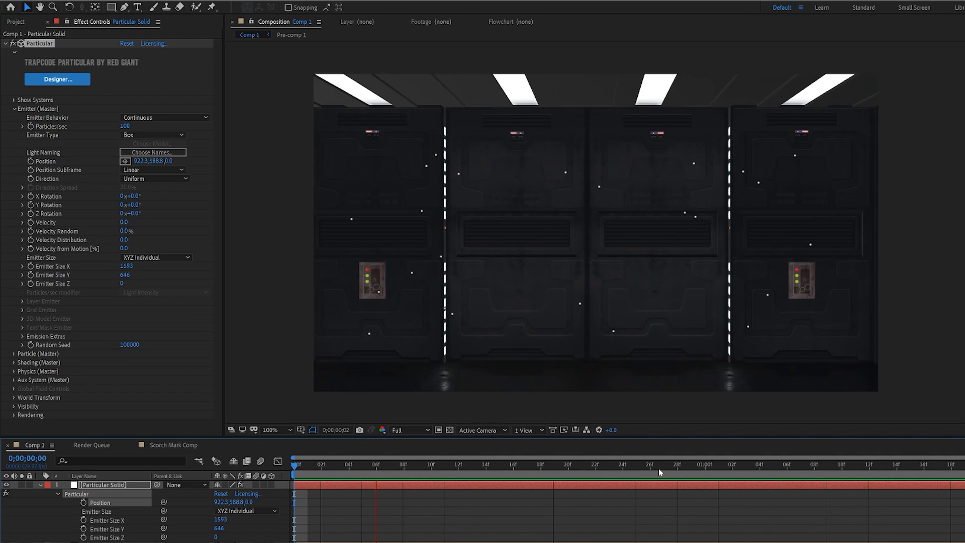
{"action": "left_click_drag", "start_coordinate": [683, 467], "coordinate": [819, 471]}
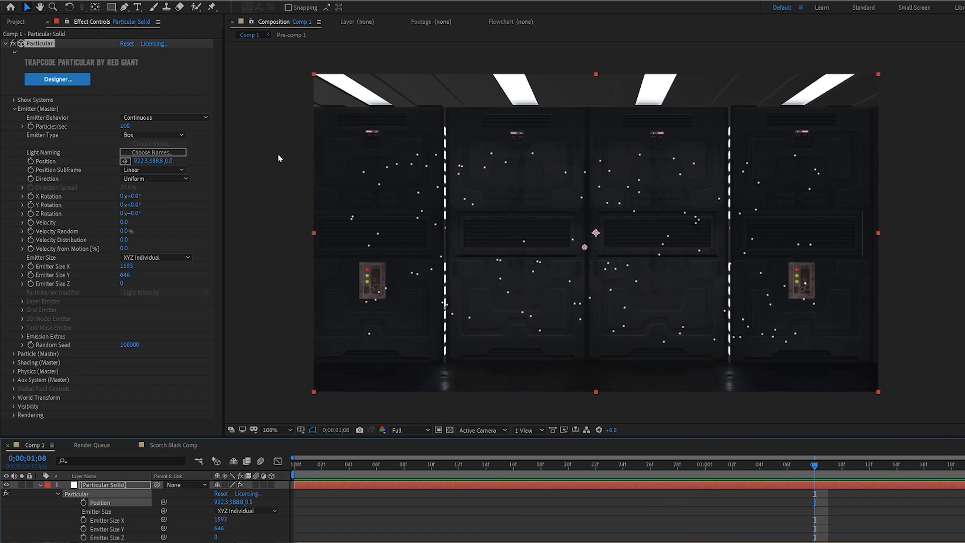
Try the Sphere emitter type, move the emitter to 963.3, 567.8 and preview the particle spread.
{"action": "left_click", "coordinate": [171, 135]}
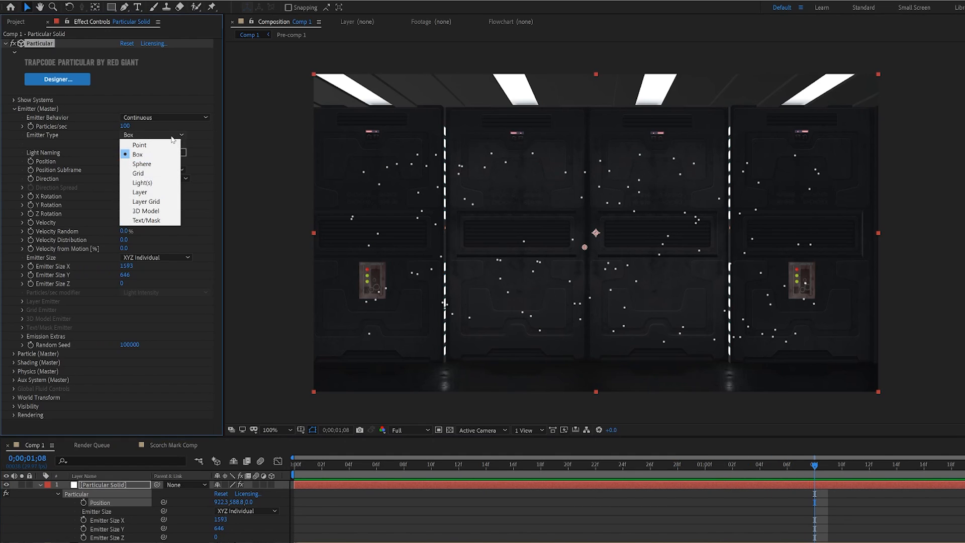
{"action": "left_click", "coordinate": [167, 164]}
{"action": "left_click_drag", "start_coordinate": [611, 469], "coordinate": [273, 472]}
{"action": "key", "text": "space"}
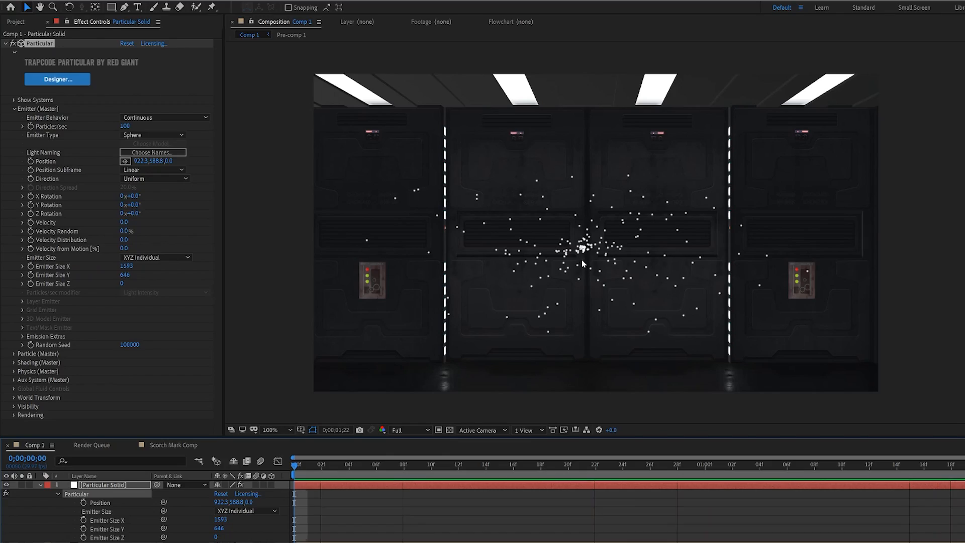
{"action": "mouse_move", "coordinate": [589, 246]}
{"action": "left_mouse_down"}
{"action": "mouse_move", "coordinate": [599, 230]}
{"action": "mouse_move", "coordinate": [600, 239]}
{"action": "left_mouse_up"}
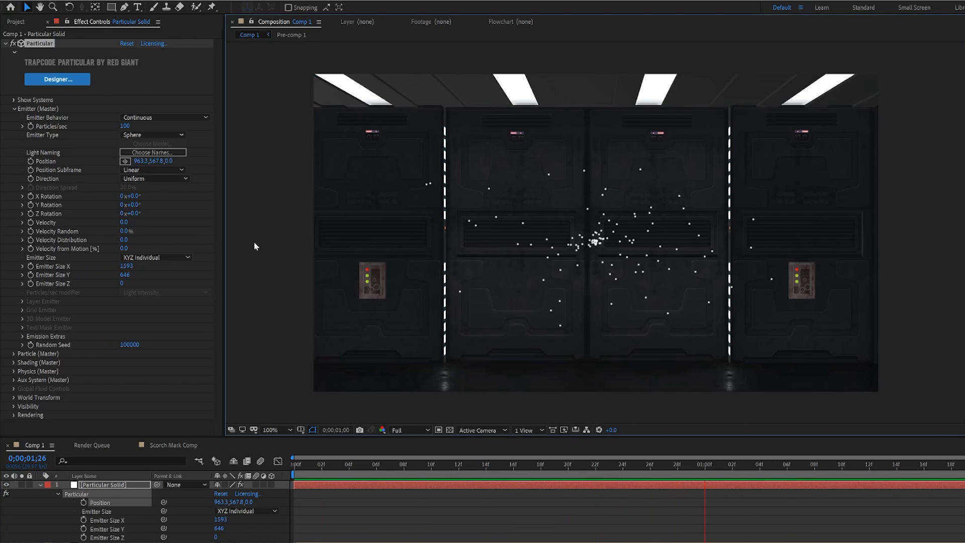
{"action": "key", "text": "space"}
{"action": "key", "text": "space"}
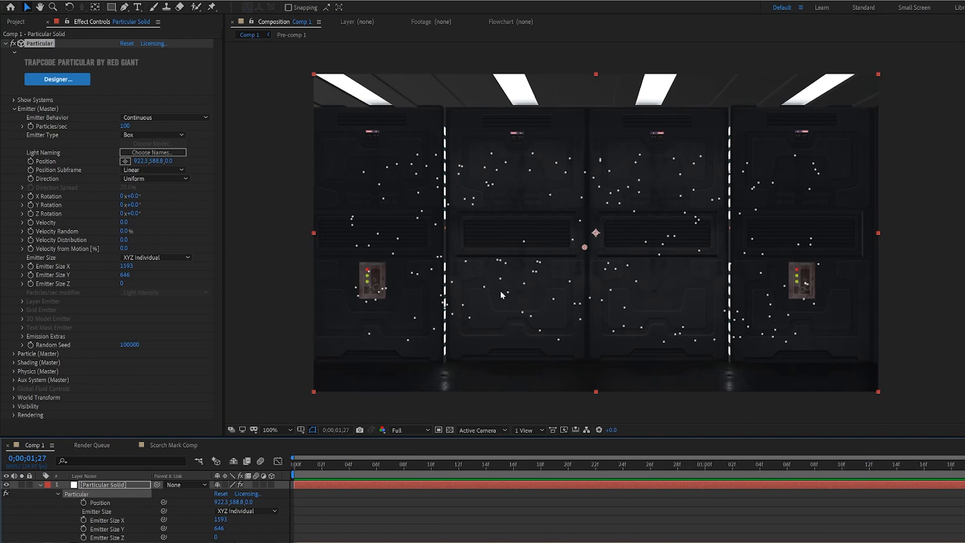
Set the particle Life to 10 seconds.
{"action": "left_click", "coordinate": [14, 110]}
{"action": "left_click", "coordinate": [14, 118]}
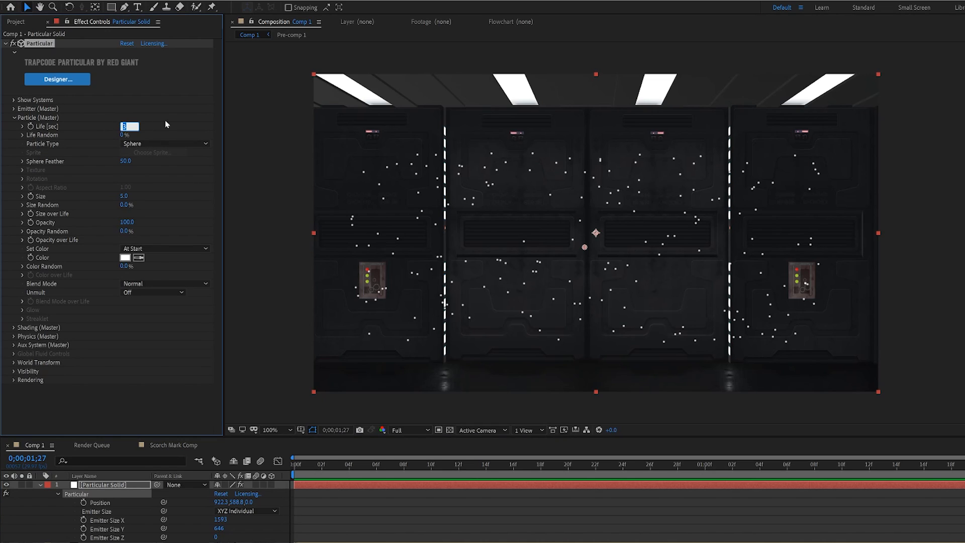
{"action": "type", "text": "10"}
{"action": "key", "text": "Return"}
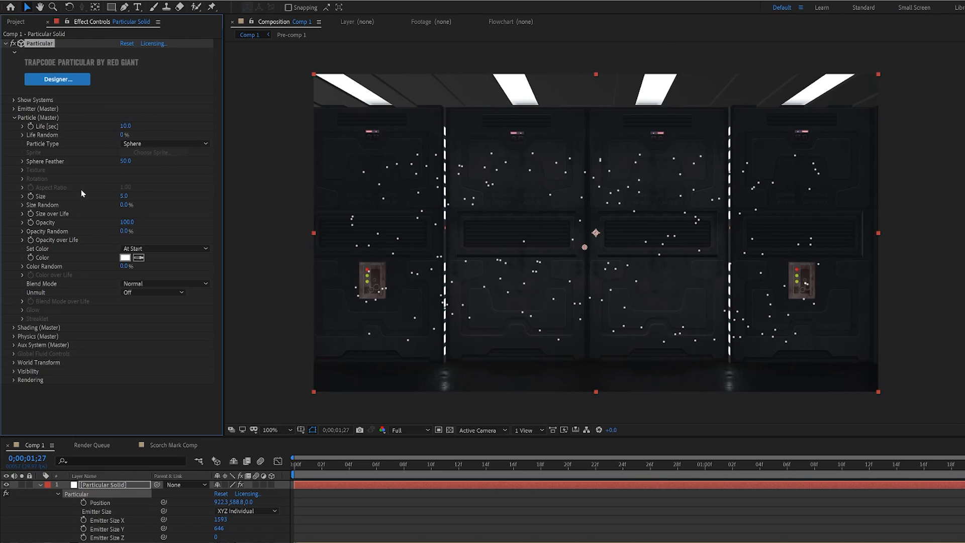
Set the Particle Type to Sprite, using Scorch Mark Comp as the texture layer with Random - Still Frame time sampling.
{"action": "left_click", "coordinate": [153, 143]}
{"action": "left_click", "coordinate": [161, 201]}
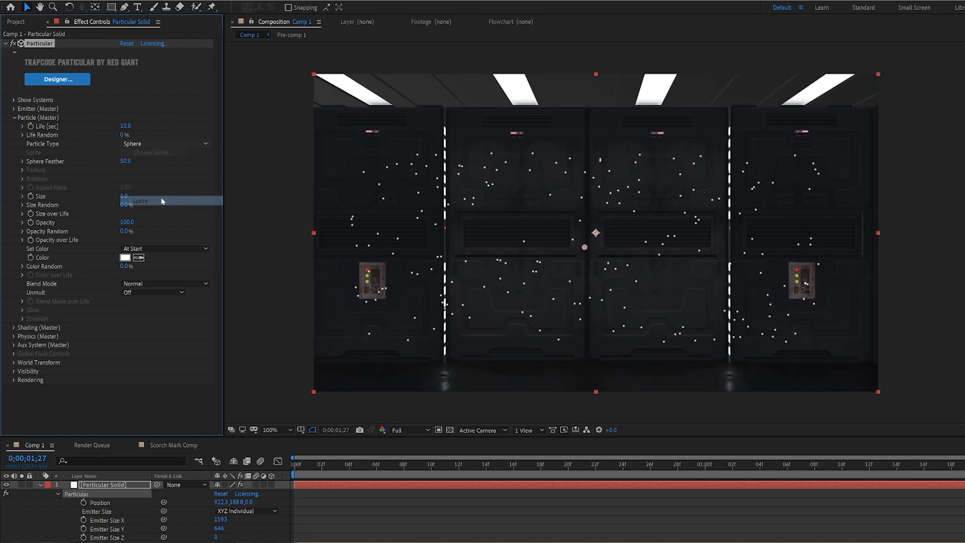
{"action": "left_click", "coordinate": [22, 170]}
{"action": "left_click", "coordinate": [142, 179]}
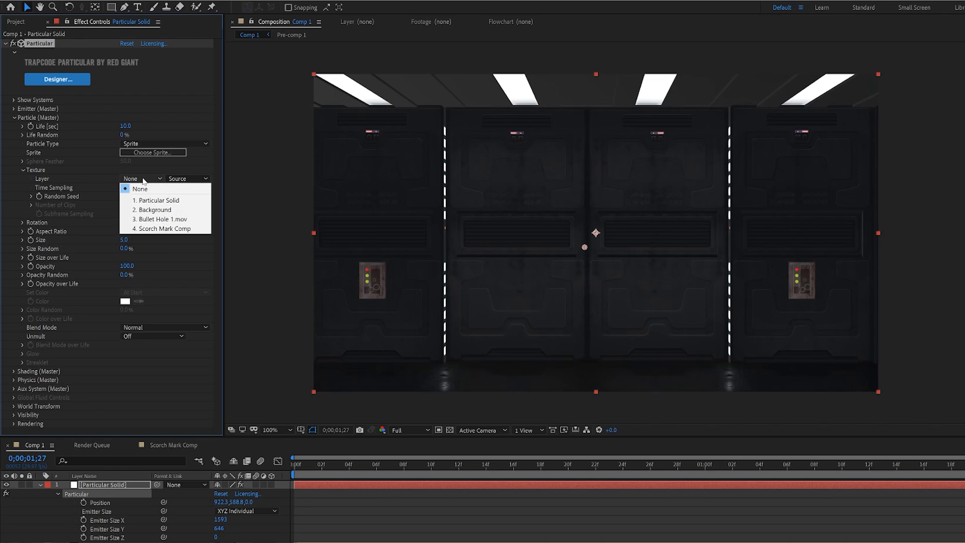
{"action": "left_click", "coordinate": [156, 229]}
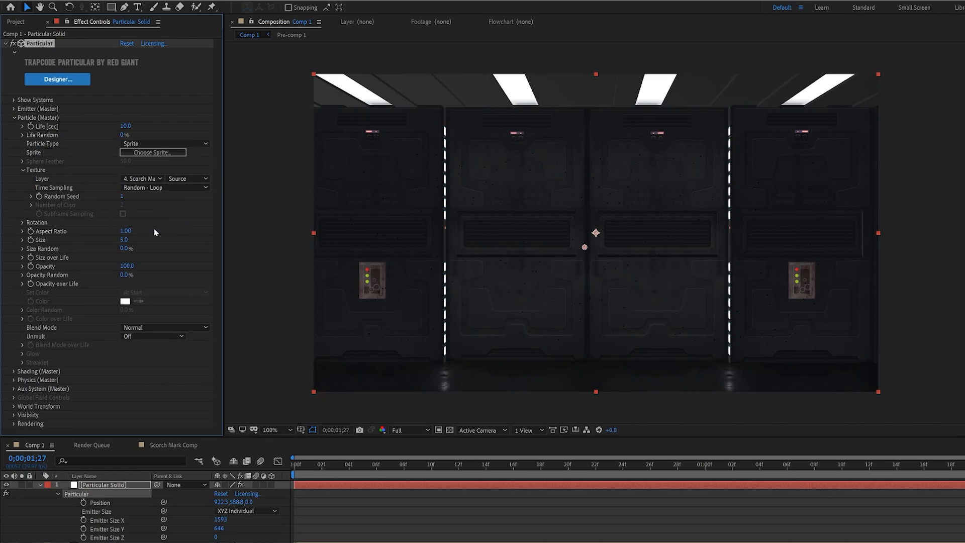
{"action": "left_click", "coordinate": [176, 187]}
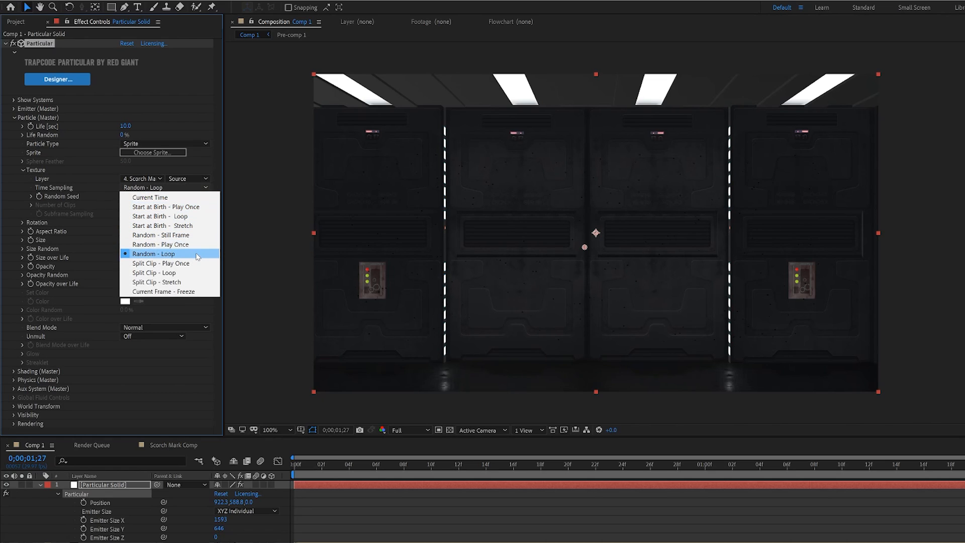
{"action": "left_click", "coordinate": [198, 236]}
Set the particle Size to 121 and Size Random to 81%.
{"action": "left_click_drag", "start_coordinate": [123, 240], "coordinate": [194, 240]}
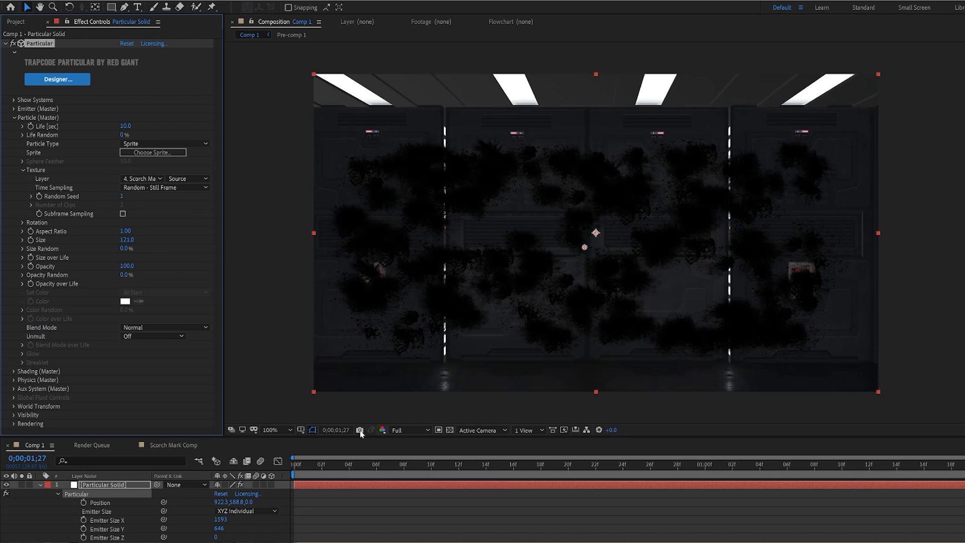
{"action": "key", "text": "space"}
{"action": "left_click_drag", "start_coordinate": [419, 469], "coordinate": [833, 472]}
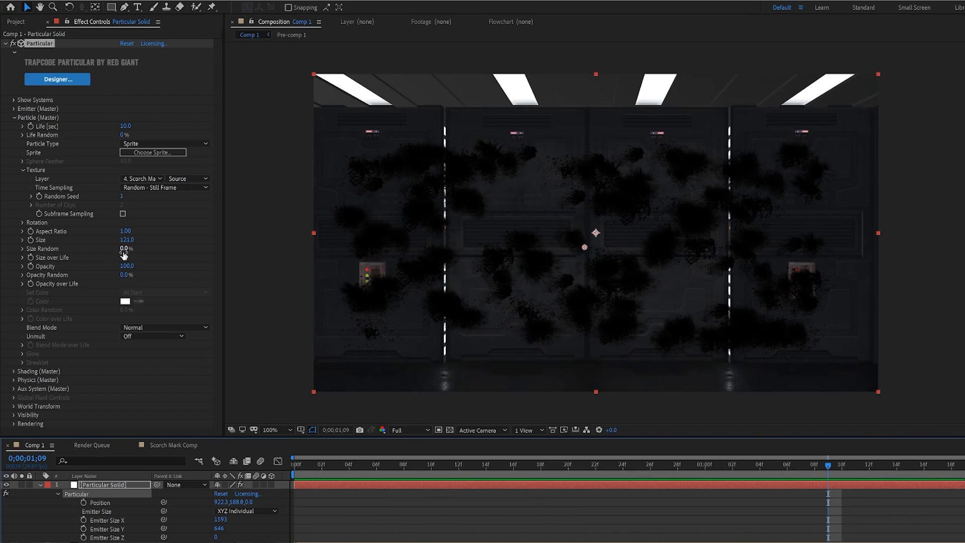
{"action": "left_click_drag", "start_coordinate": [126, 248], "coordinate": [167, 251]}
Set the particle Opacity to 77.6 and Opacity Random to 41%.
{"action": "left_click", "coordinate": [22, 266]}
{"action": "mouse_move", "coordinate": [202, 280]}
{"action": "left_mouse_down"}
{"action": "mouse_move", "coordinate": [152, 280]}
{"action": "mouse_move", "coordinate": [202, 280]}
{"action": "left_mouse_up"}
{"action": "scroll", "coordinate": [566, 240], "scroll_direction": "up", "scroll_amount": 4}
{"action": "left_click_drag", "start_coordinate": [374, 282], "coordinate": [657, 328]}
{"action": "left_click_drag", "start_coordinate": [202, 280], "coordinate": [144, 289]}
{"action": "scroll", "coordinate": [451, 292], "scroll_direction": "down", "scroll_amount": 4}
{"action": "left_click", "coordinate": [23, 267]}
Set the particles' Random Rotation to 100 and preview the scorch marks.
{"action": "left_click", "coordinate": [22, 222]}
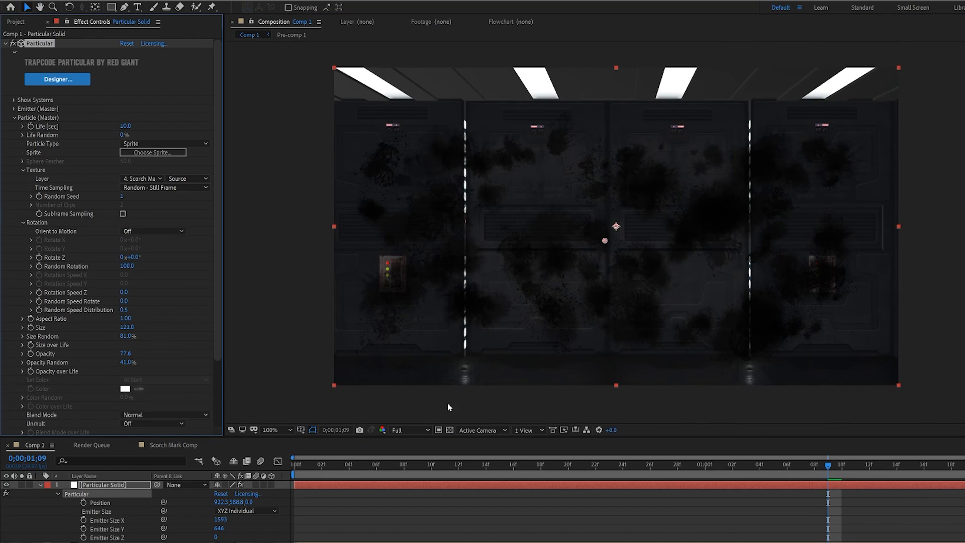
{"action": "key", "text": "space"}
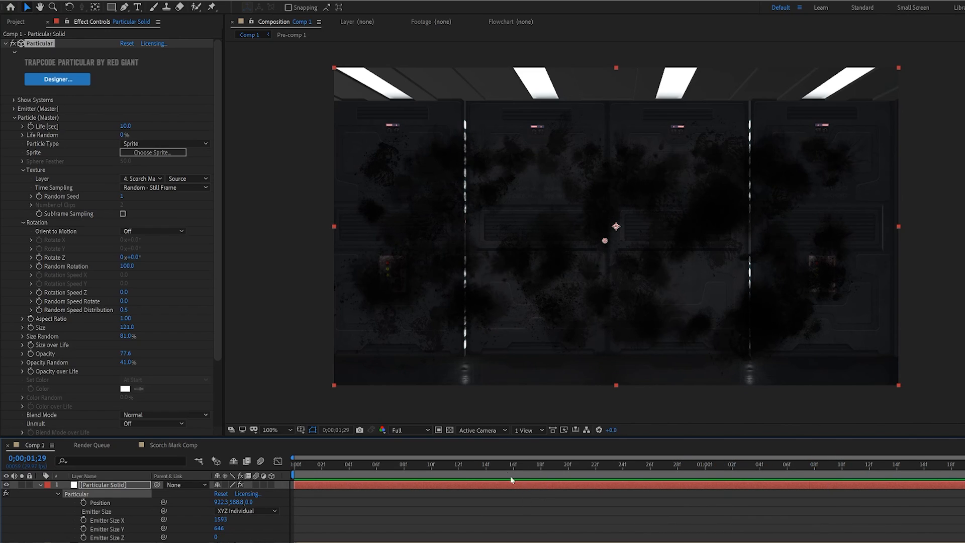
Duplicate the Particular Solid layer and change the copy's sprite texture layer to Bullet Hole 1.mov.
{"action": "left_click", "coordinate": [541, 483]}
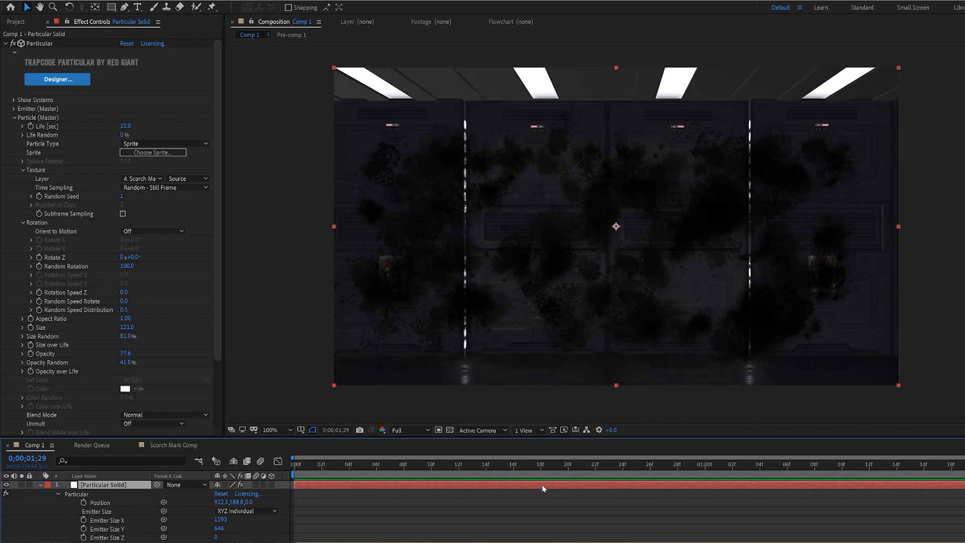
{"action": "key", "text": "ctrl+d"}
{"action": "left_click", "coordinate": [174, 143]}
{"action": "key", "text": "Escape"}
{"action": "left_click", "coordinate": [152, 179]}
{"action": "left_click", "coordinate": [146, 227]}
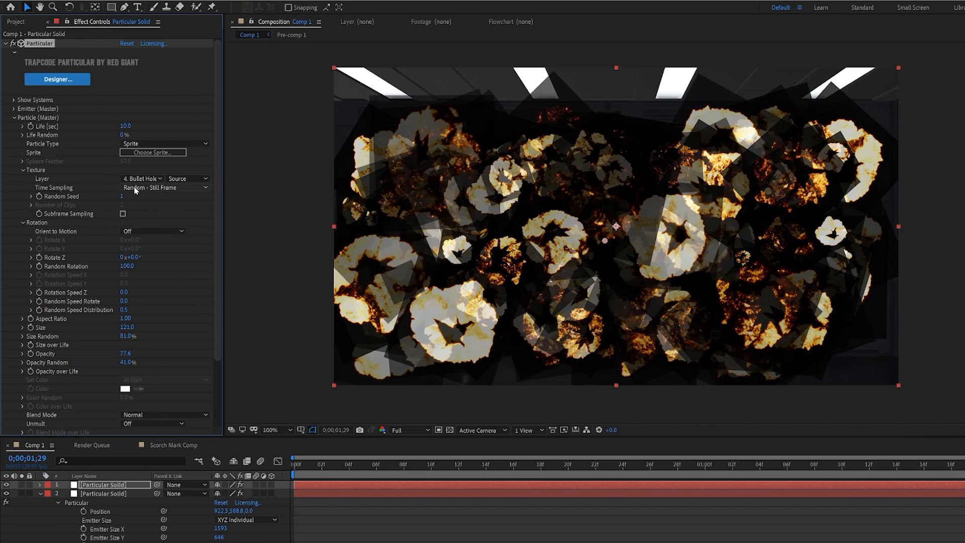
Set the bullet holes' Time Sampling to Start at Birth - Play Once, Size to 8, Size Random to 21%, Opacity to 100 and Opacity Random to 0%.
{"action": "left_click", "coordinate": [134, 188]}
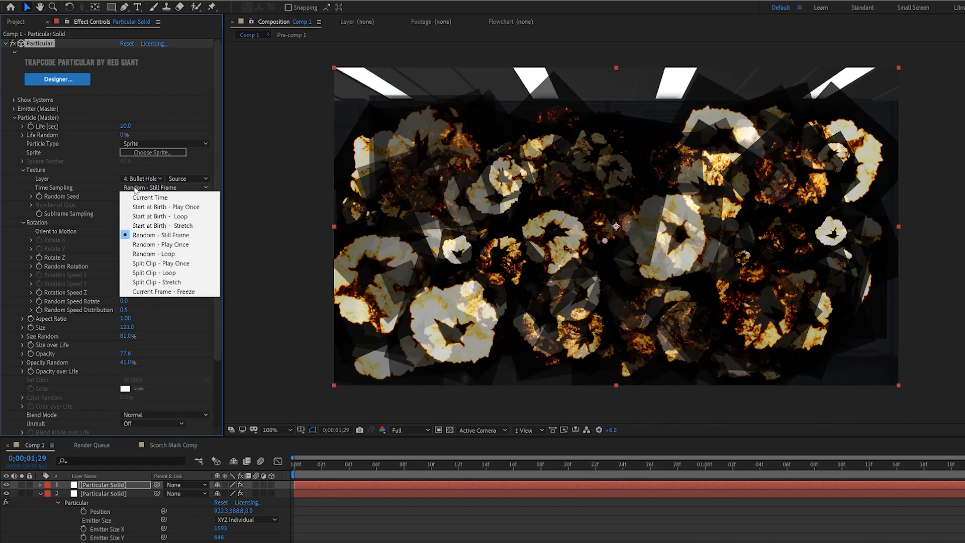
{"action": "left_click", "coordinate": [209, 207]}
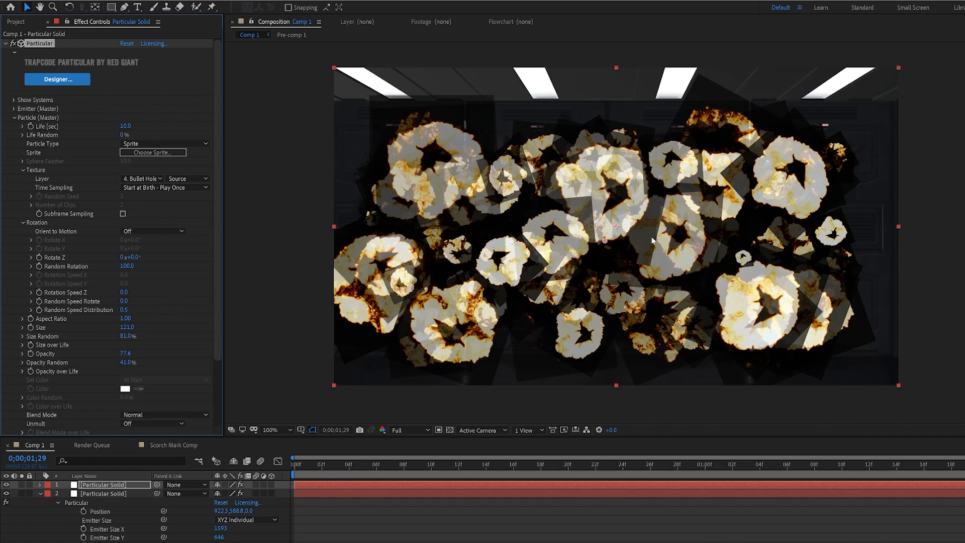
{"action": "left_click_drag", "start_coordinate": [655, 234], "coordinate": [658, 223]}
{"action": "left_click_drag", "start_coordinate": [127, 328], "coordinate": [75, 333]}
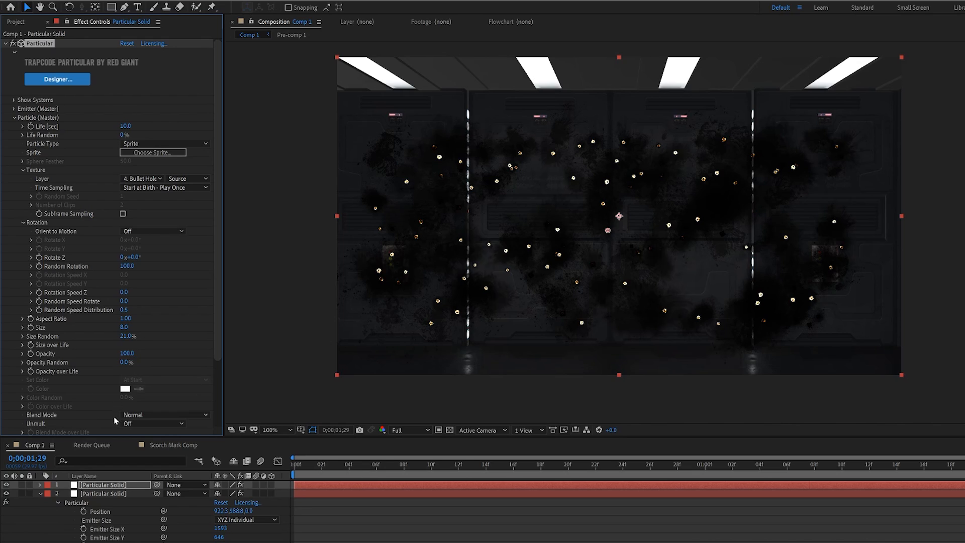
Set the bullet hole particles' Blend Mode and their layer mode to Add with Life at 1 second, and preview the glowing holes.
{"action": "left_click", "coordinate": [132, 415]}
{"action": "left_click", "coordinate": [136, 435]}
{"action": "key", "text": "space"}
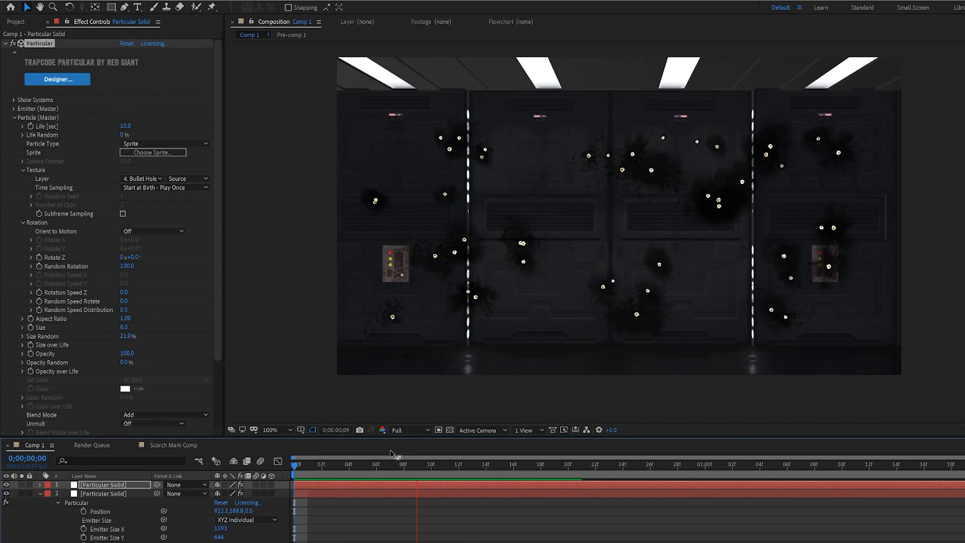
{"action": "key", "text": "F4"}
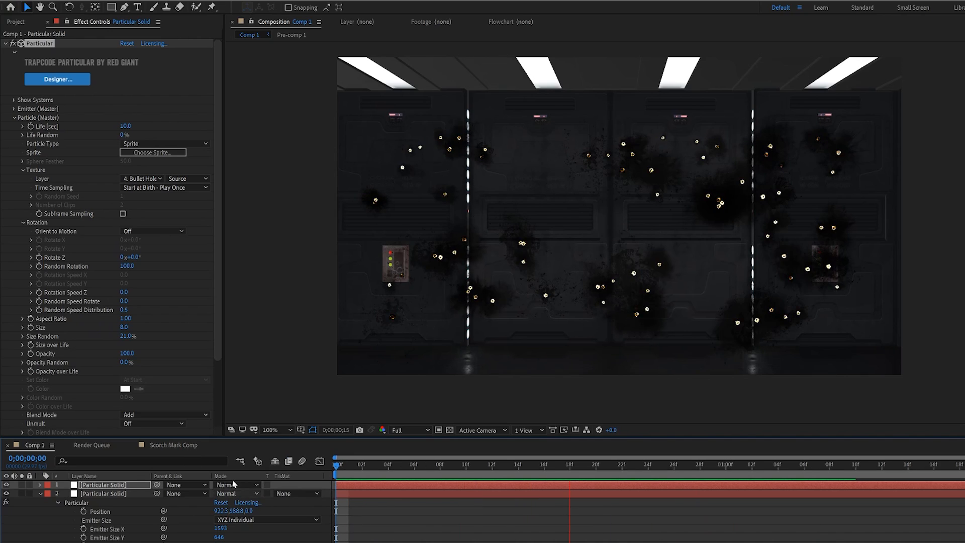
{"action": "left_click", "coordinate": [231, 484]}
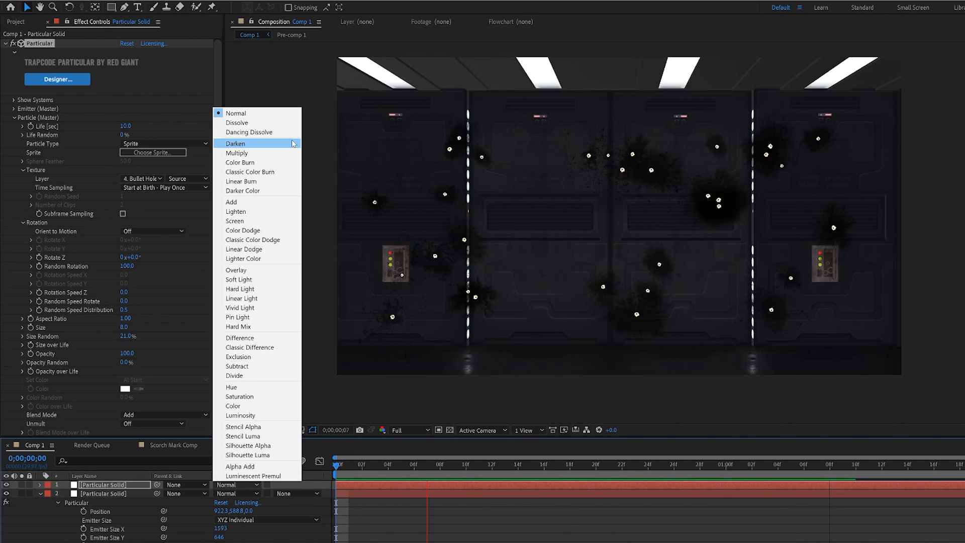
{"action": "left_click", "coordinate": [278, 203]}
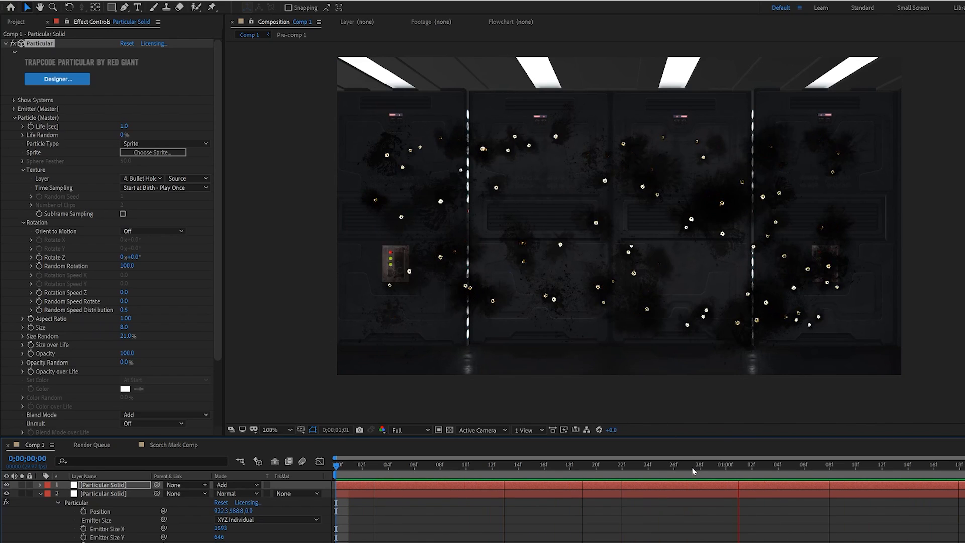
{"action": "left_click_drag", "start_coordinate": [661, 468], "coordinate": [964, 469]}
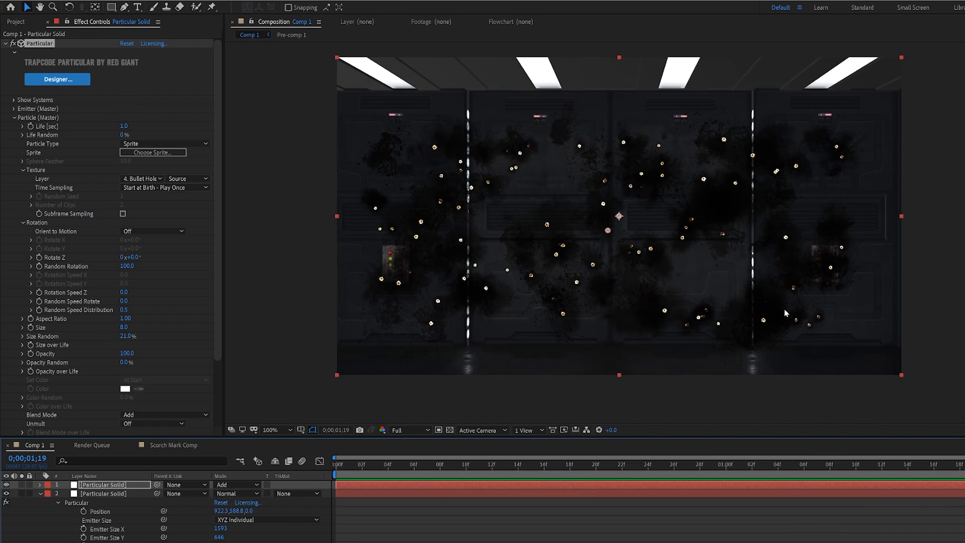
{"action": "key", "text": "period"}
{"action": "key", "text": "space"}
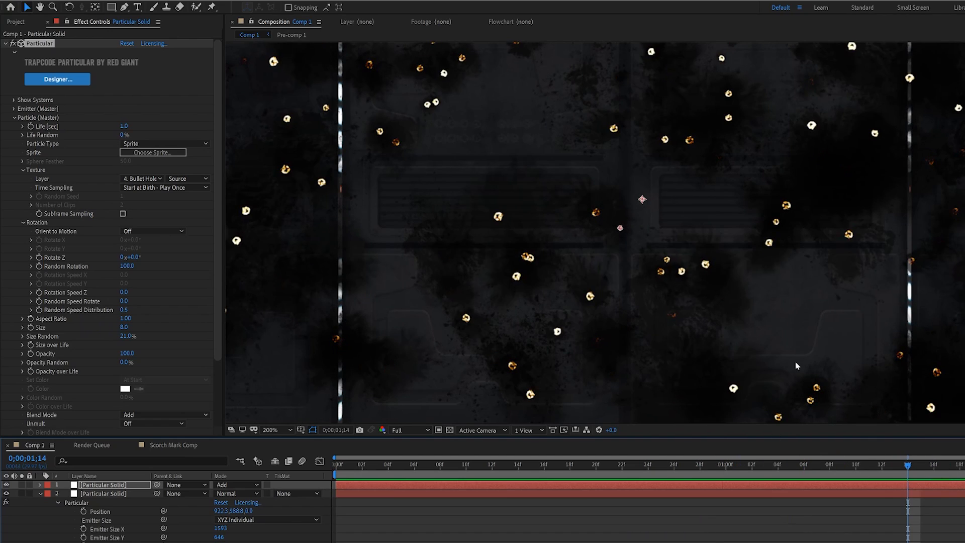
{"action": "key", "text": "comma"}
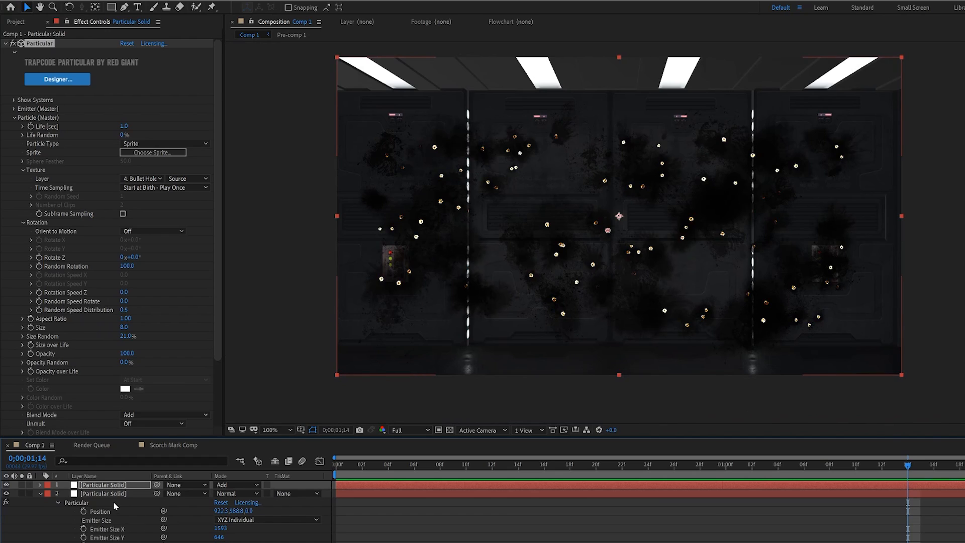
Duplicate the bullet hole Particular Solid layer and set the copy's Particle Type to Sphere with Size 0.
{"action": "left_click", "coordinate": [103, 485]}
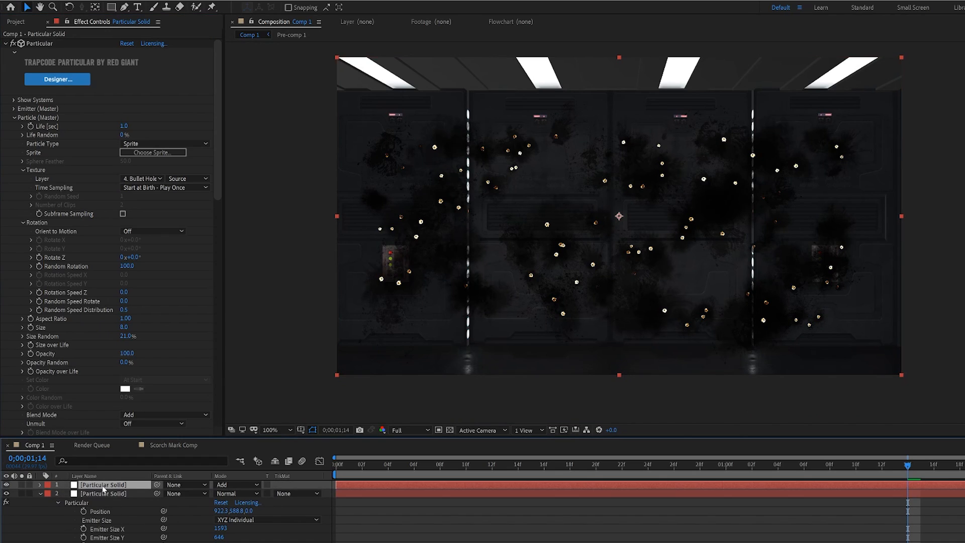
{"action": "key", "text": "ctrl+d"}
{"action": "left_click", "coordinate": [131, 145]}
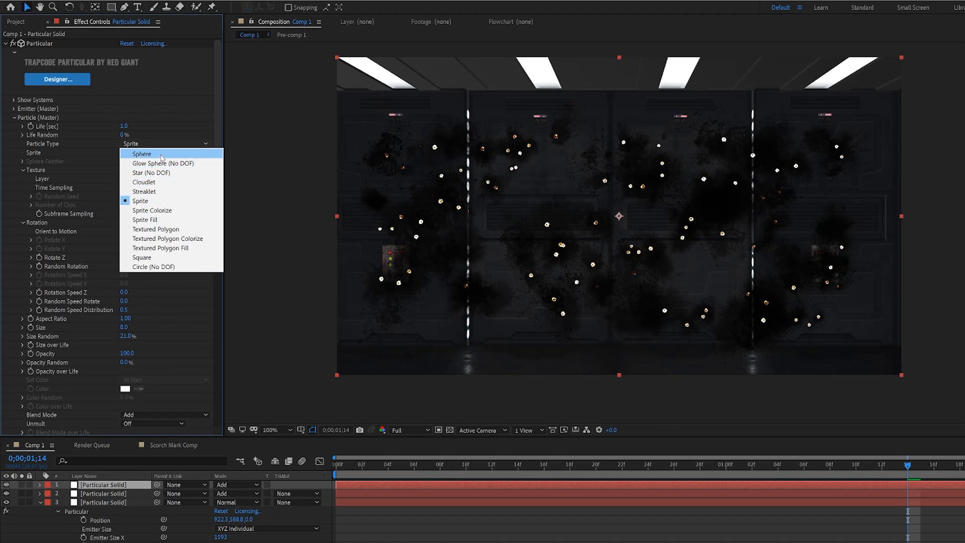
{"action": "left_click", "coordinate": [142, 153]}
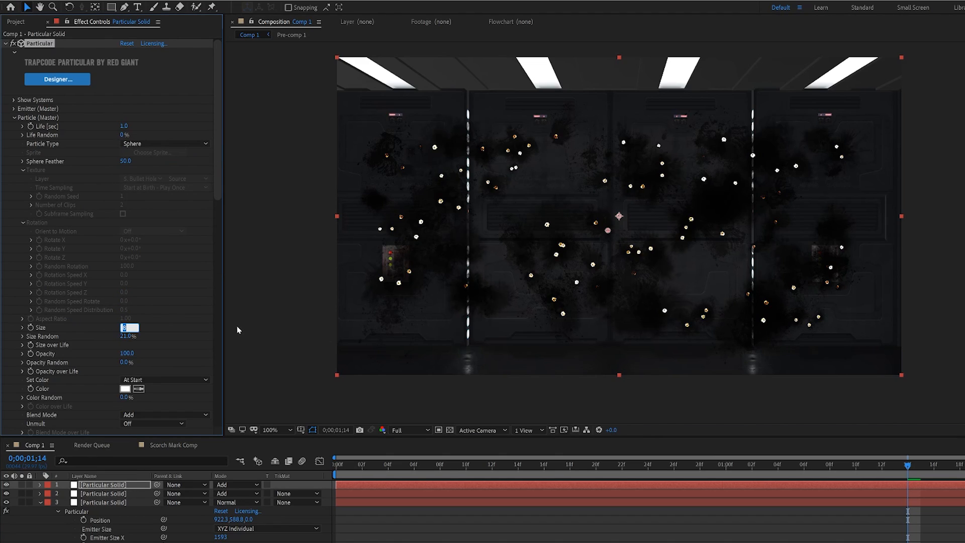
{"action": "type", "text": "0"}
{"action": "key", "text": "Return"}
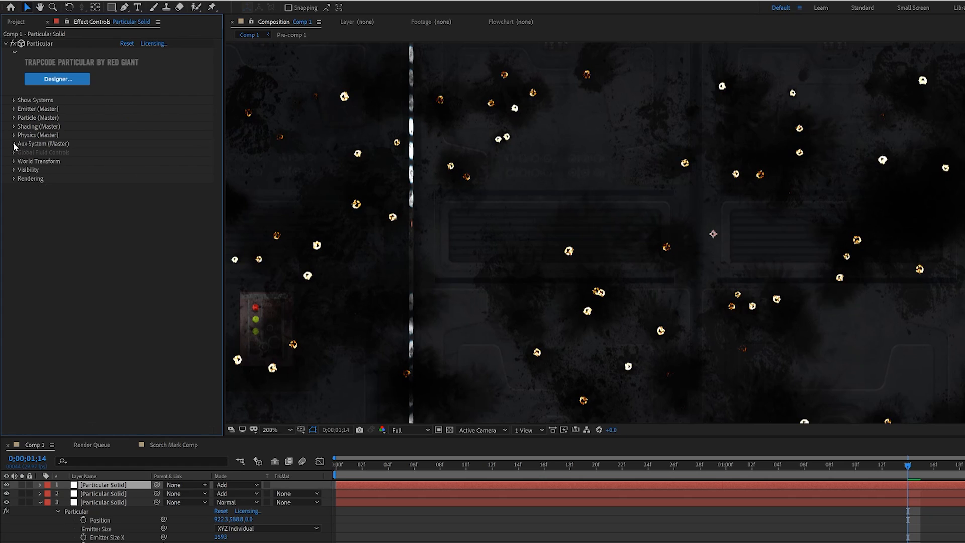
Set the Aux System's Emit option to Continuously on the duplicated Particular Solid layer.
{"action": "left_click", "coordinate": [14, 143]}
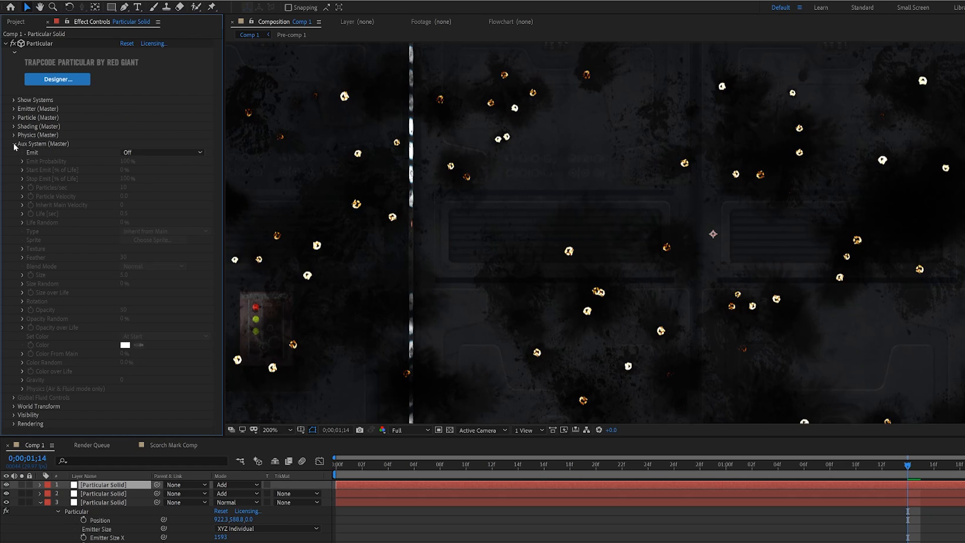
{"action": "left_click", "coordinate": [150, 152]}
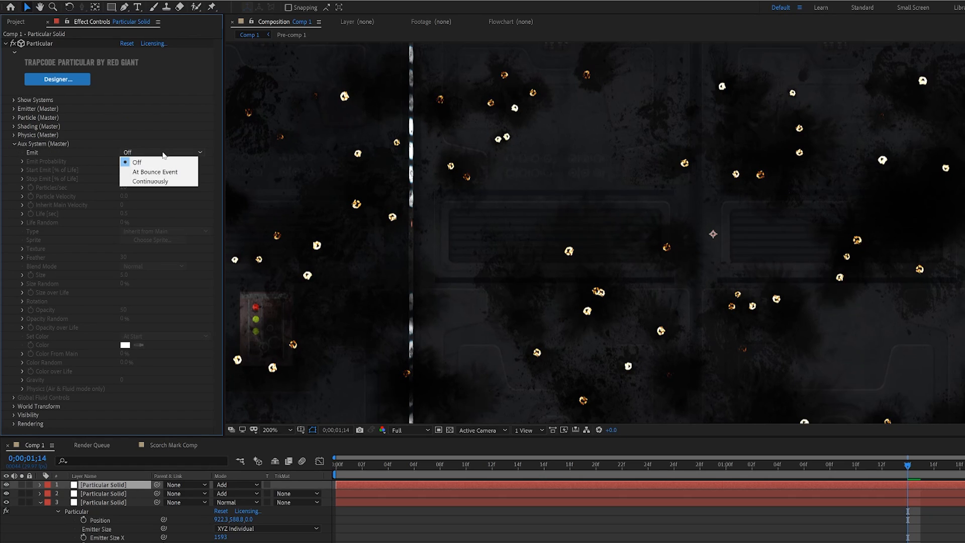
{"action": "left_click", "coordinate": [151, 182]}
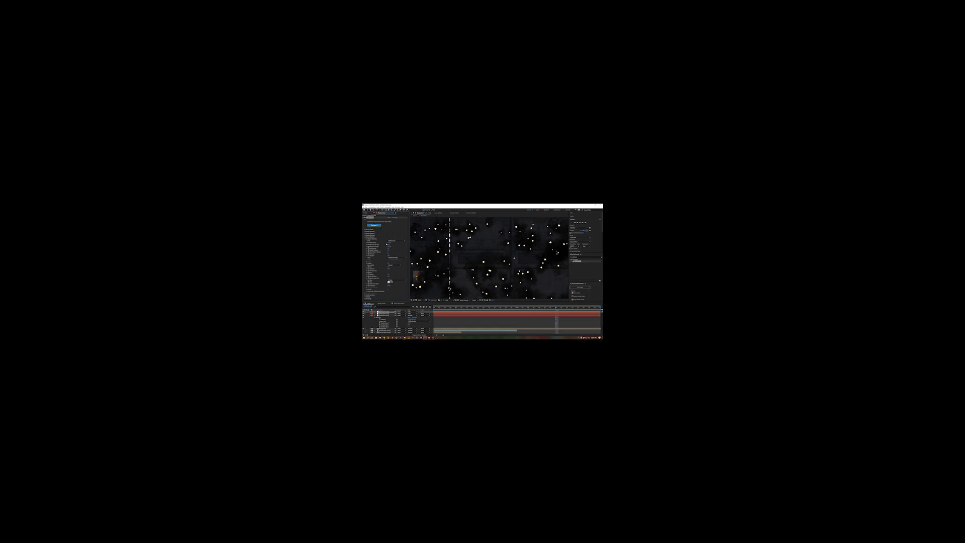
{"action": "left_click", "coordinate": [14, 144]}
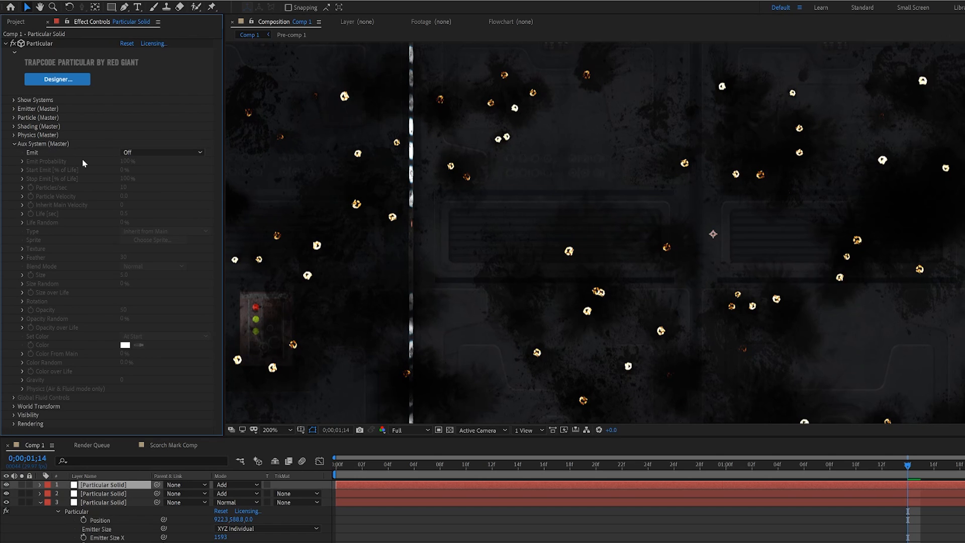
{"action": "left_click", "coordinate": [151, 153]}
{"action": "left_click", "coordinate": [151, 180]}
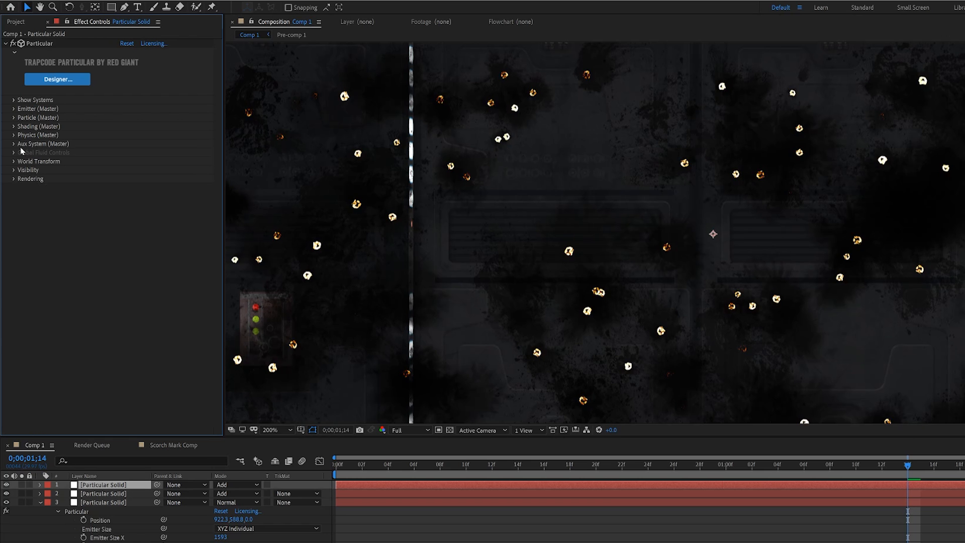
{"action": "left_click", "coordinate": [14, 144]}
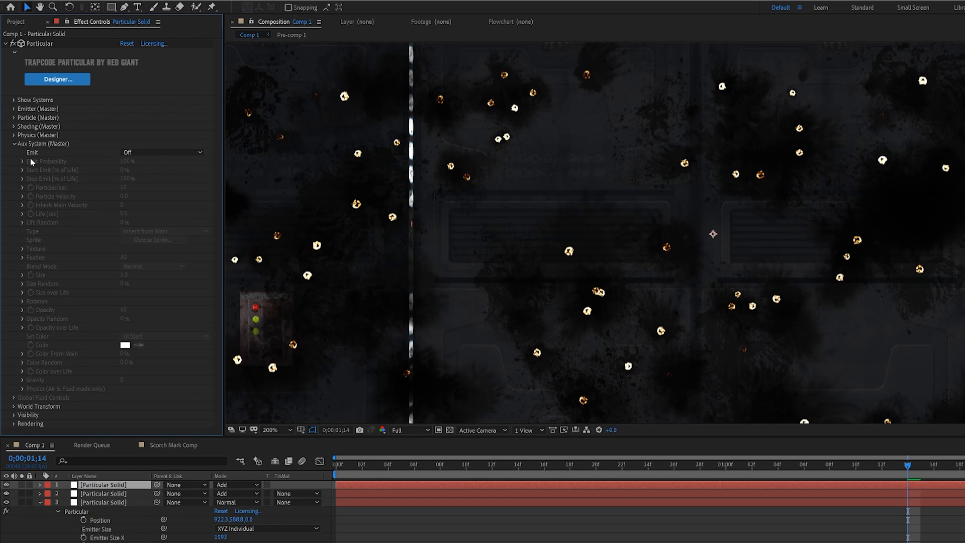
{"action": "left_click", "coordinate": [151, 152]}
{"action": "left_click", "coordinate": [167, 181]}
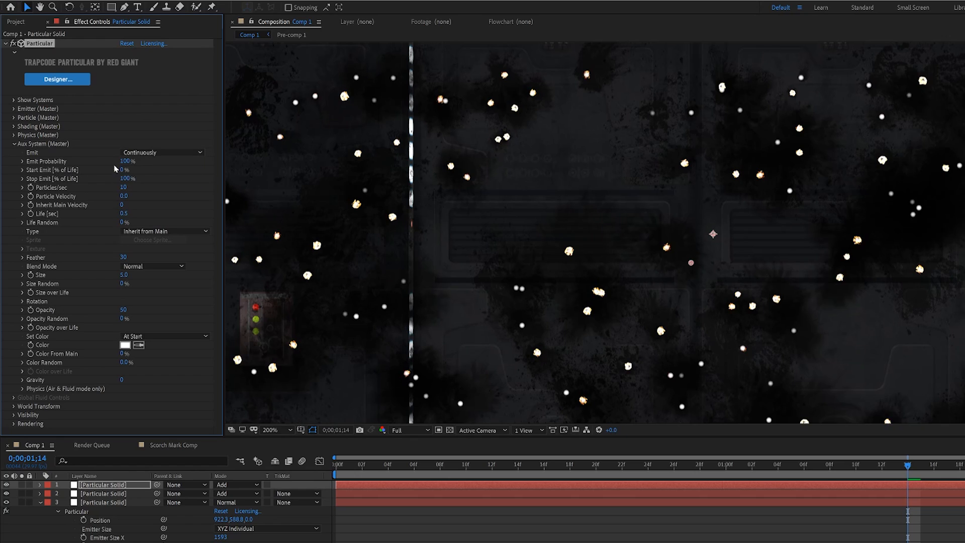
Set the Aux System's Stop Emit to 10%, Particles/sec to 136 and Particle Velocity to 101.
{"action": "left_click", "coordinate": [133, 179]}
{"action": "type", "text": "10"}
{"action": "key", "text": "Return"}
{"action": "left_click_drag", "start_coordinate": [123, 187], "coordinate": [171, 198]}
Set the aux particles' Gravity to 481, adjust their Size and preview the falling sparks from the start of the shot.
{"action": "left_click", "coordinate": [23, 380]}
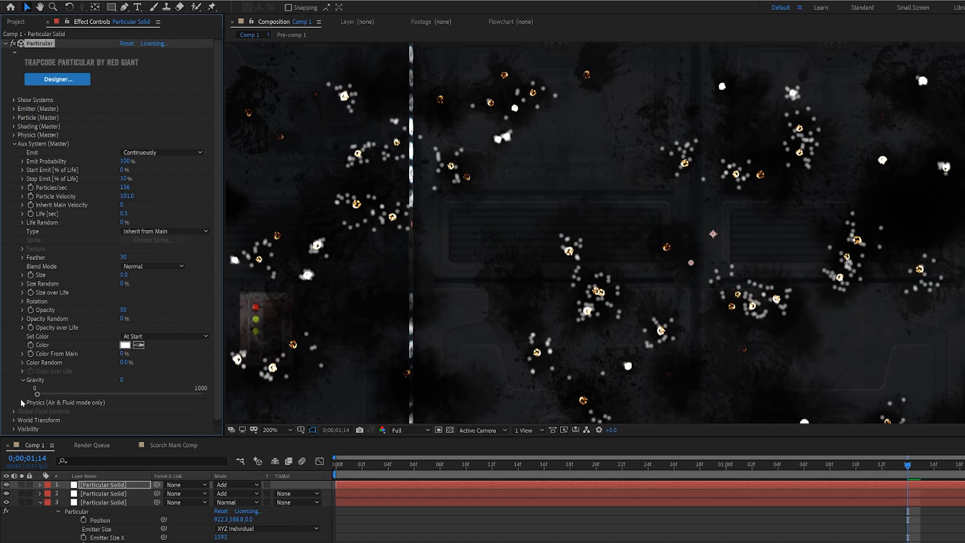
{"action": "left_click_drag", "start_coordinate": [34, 395], "coordinate": [117, 394]}
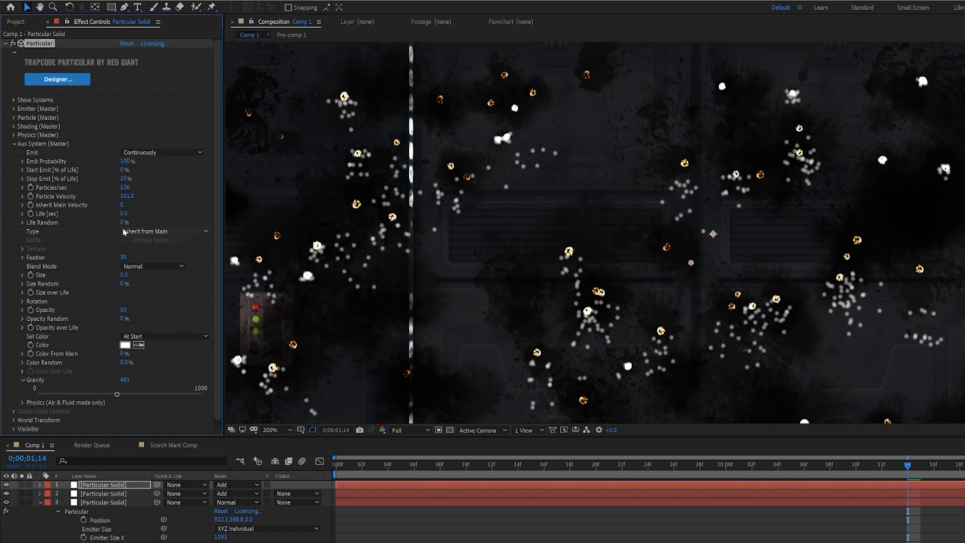
{"action": "left_click_drag", "start_coordinate": [124, 276], "coordinate": [176, 285]}
{"action": "scroll", "coordinate": [526, 278], "scroll_direction": "down", "scroll_amount": 1}
{"action": "left_click_drag", "start_coordinate": [526, 278], "coordinate": [499, 296]}
{"action": "left_click_drag", "start_coordinate": [405, 468], "coordinate": [336, 467]}
{"action": "key", "text": "space"}
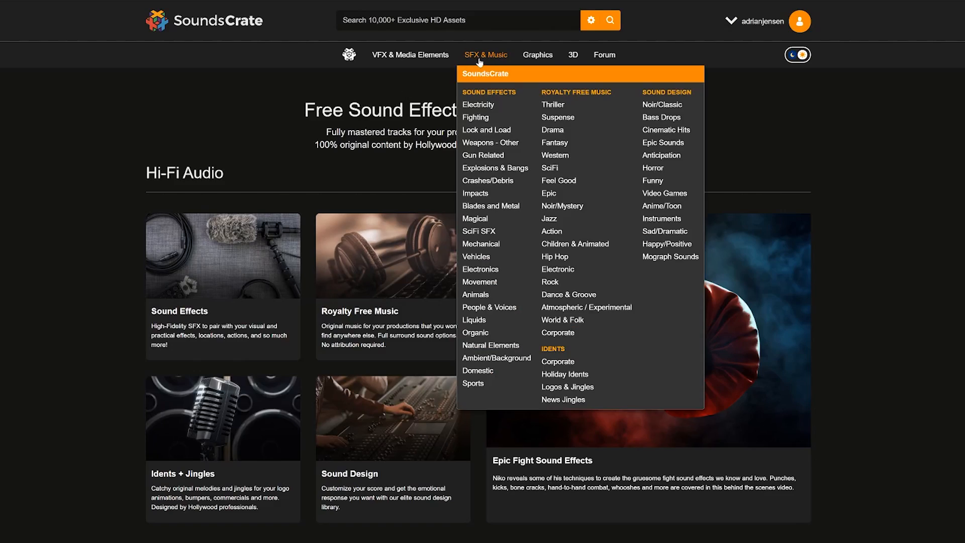
On the SoundsCrate website, open the SciFi SFX category and its SciFi Weapons Firing set.
{"action": "left_click", "coordinate": [484, 232]}
{"action": "left_click", "coordinate": [236, 260]}
{"action": "scroll", "coordinate": [238, 261], "scroll_direction": "down", "scroll_amount": 1}
Audition the sci-fi weapon sounds, including Machine Gun 01, Blast 05, 04 and 03, and Weapon Charge And Blast 4, 6 and 5.
{"action": "left_click", "coordinate": [163, 132]}
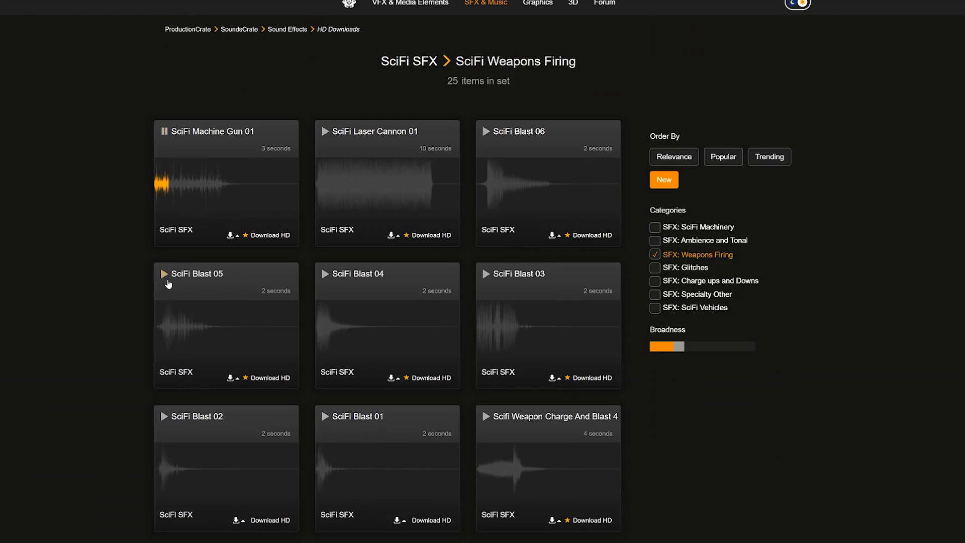
{"action": "left_click", "coordinate": [163, 275]}
{"action": "left_click", "coordinate": [326, 274]}
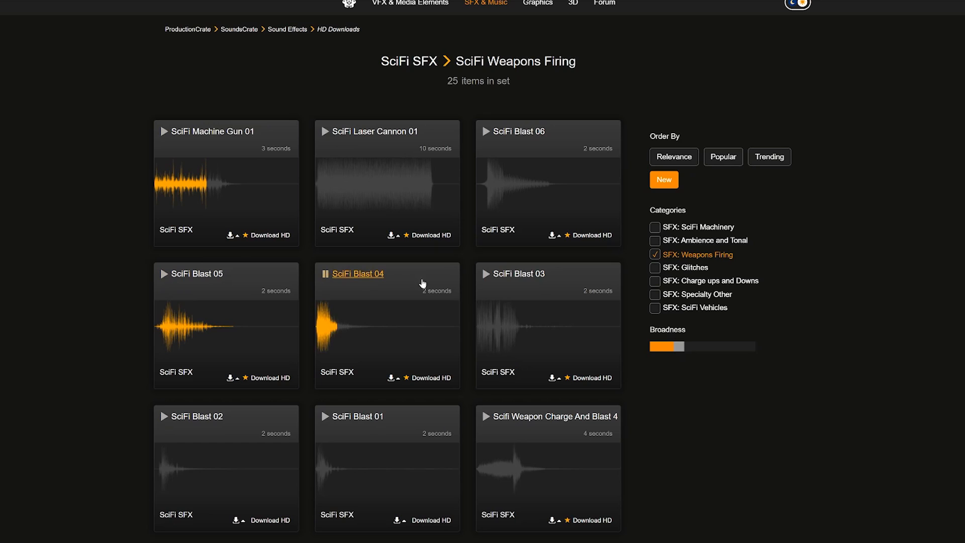
{"action": "left_click", "coordinate": [483, 277]}
{"action": "left_click", "coordinate": [487, 417]}
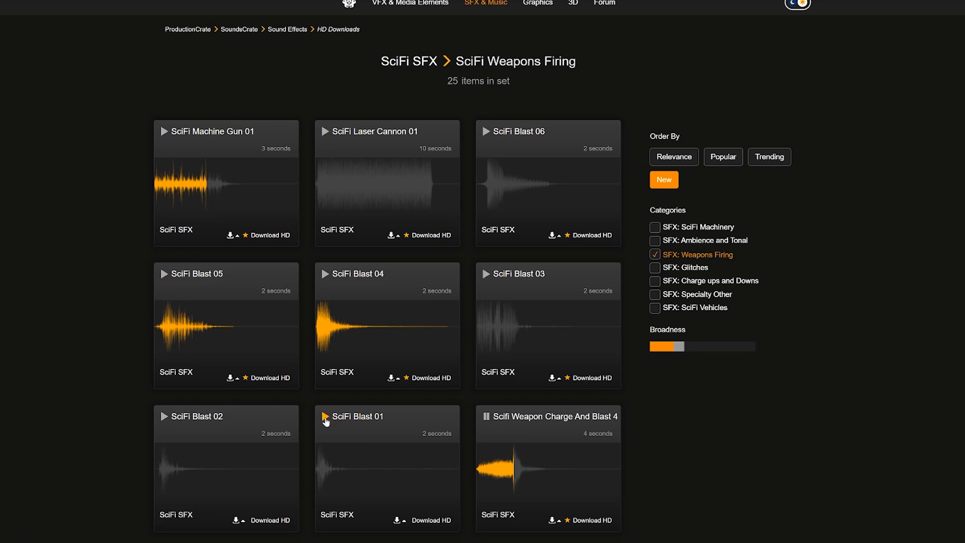
{"action": "scroll", "coordinate": [323, 433], "scroll_direction": "down", "scroll_amount": 2}
{"action": "left_click", "coordinate": [325, 453]}
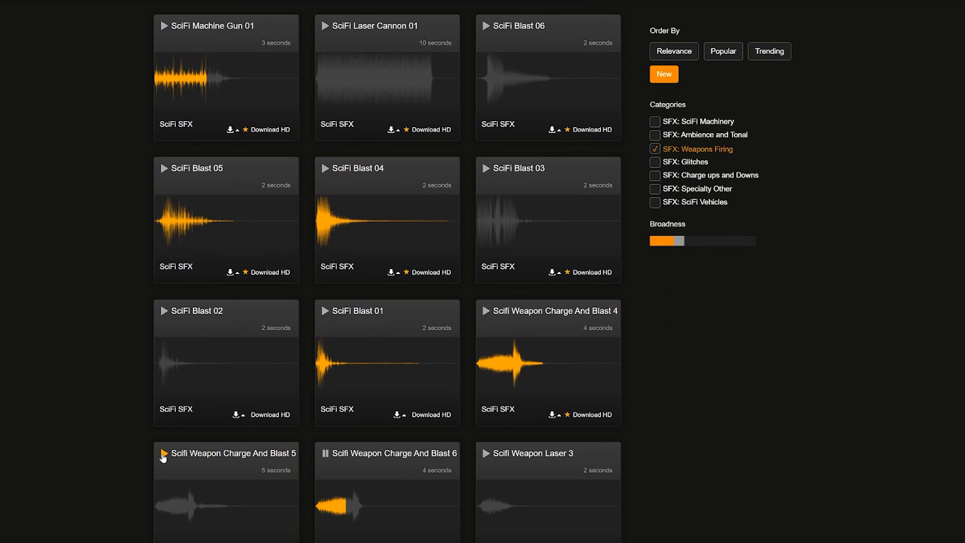
{"action": "left_click", "coordinate": [164, 454]}
Audition the Lightsword sounds Blaster Block 3, Hits 3, Fast Swing 2 and Medium Swing 2.
{"action": "scroll", "coordinate": [164, 455], "scroll_direction": "down", "scroll_amount": 7}
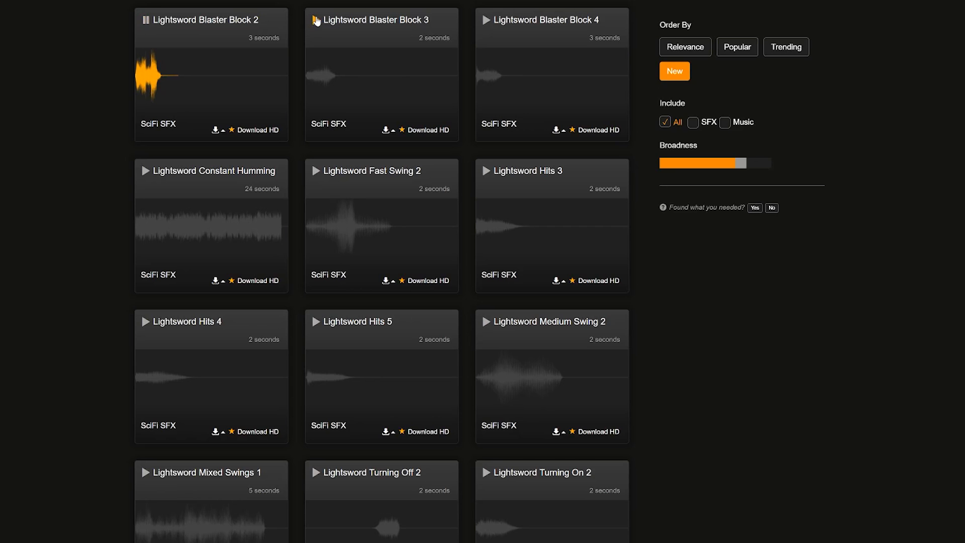
{"action": "left_click", "coordinate": [316, 20]}
{"action": "left_click", "coordinate": [485, 171]}
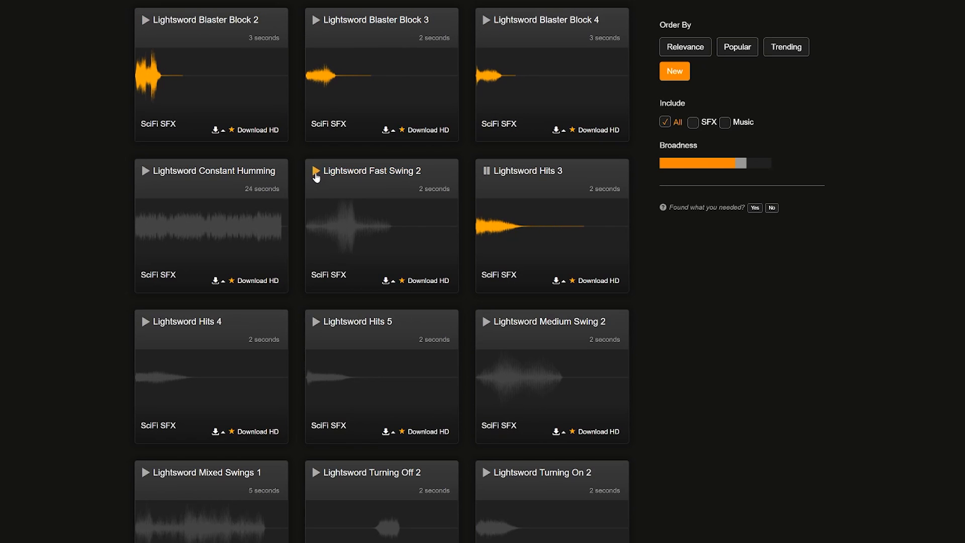
{"action": "left_click", "coordinate": [315, 173]}
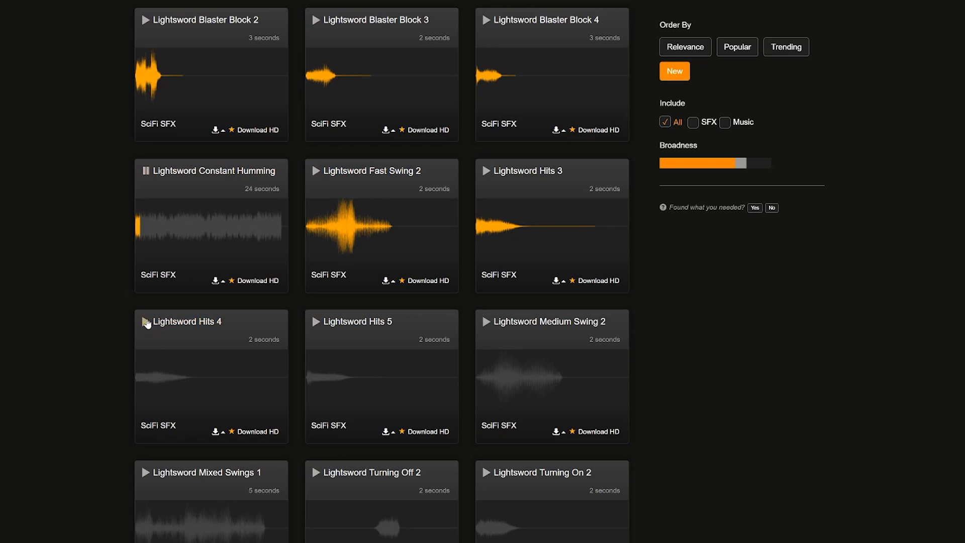
{"action": "left_click", "coordinate": [486, 322]}
Audition the Lightsword sounds Turning Off 1, Hits 1, Hits 2 and Medium Swing 1 further down the set.
{"action": "scroll", "coordinate": [472, 239], "scroll_direction": "down", "scroll_amount": 6}
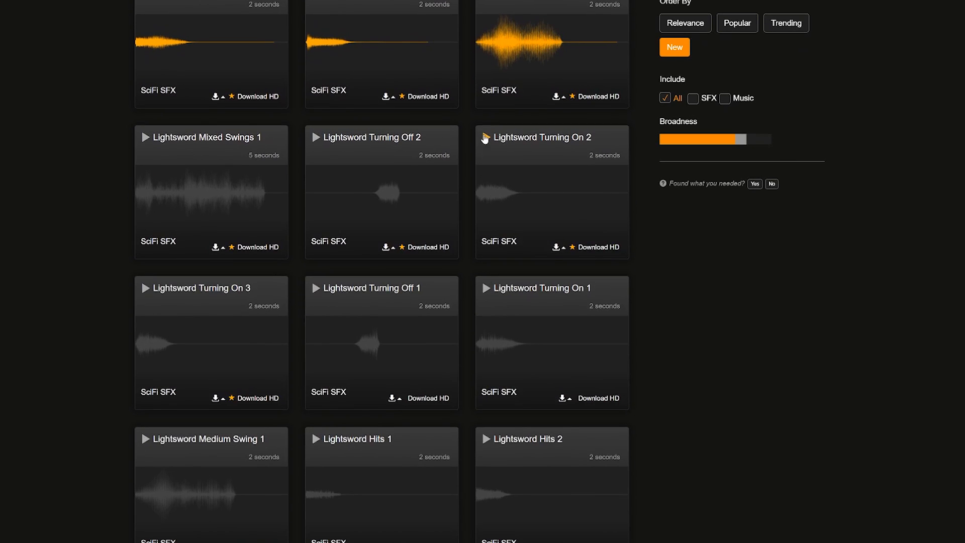
{"action": "left_click", "coordinate": [319, 290]}
{"action": "scroll", "coordinate": [317, 251], "scroll_direction": "down", "scroll_amount": 4}
{"action": "left_click", "coordinate": [316, 216]}
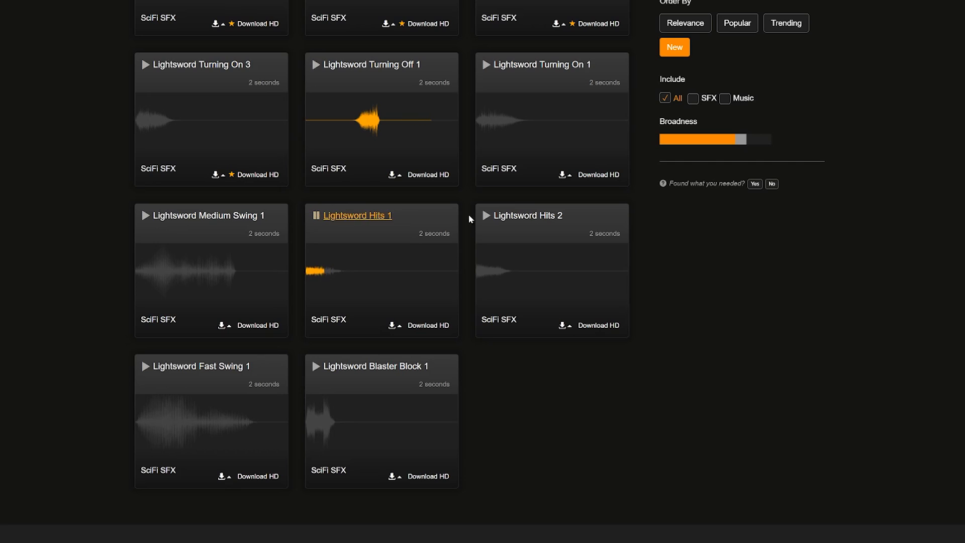
{"action": "left_click", "coordinate": [485, 216]}
{"action": "left_click", "coordinate": [181, 217]}
{"action": "scroll", "coordinate": [176, 252], "scroll_direction": "down", "scroll_amount": 2}
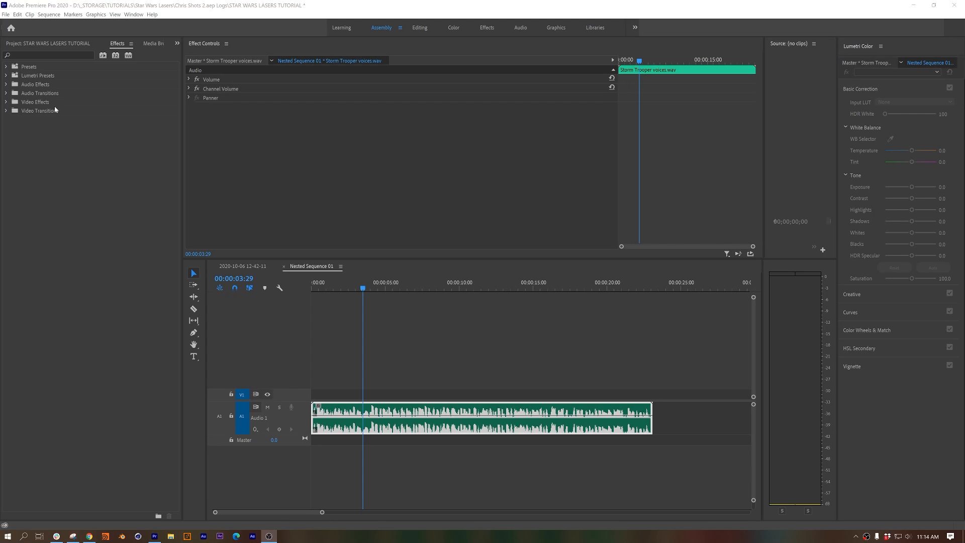
Apply the Highpass audio effect to the Storm Trooper voices clip and set its cutoff to 990 Hz.
{"action": "left_click", "coordinate": [32, 55]}
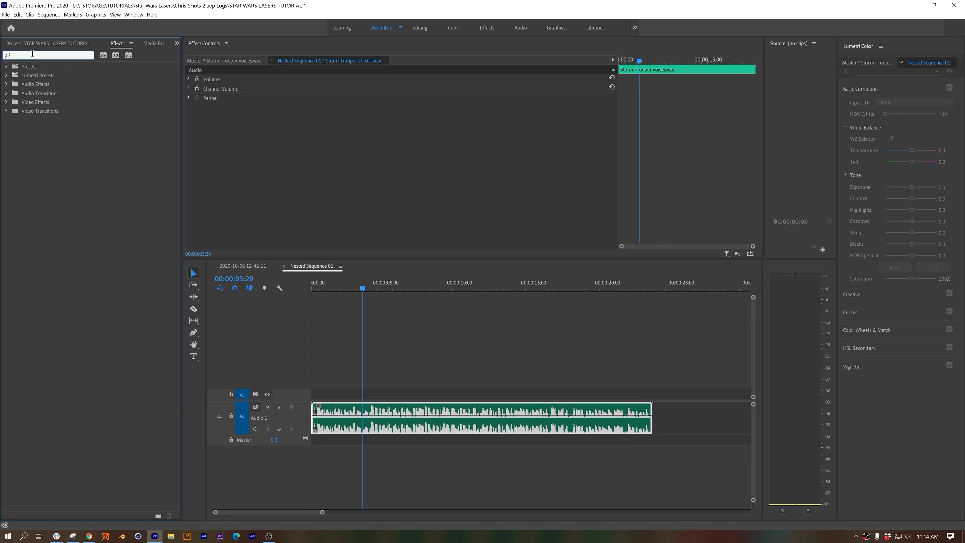
{"action": "type", "text": "high pass"}
{"action": "left_click_drag", "start_coordinate": [40, 102], "coordinate": [385, 209]}
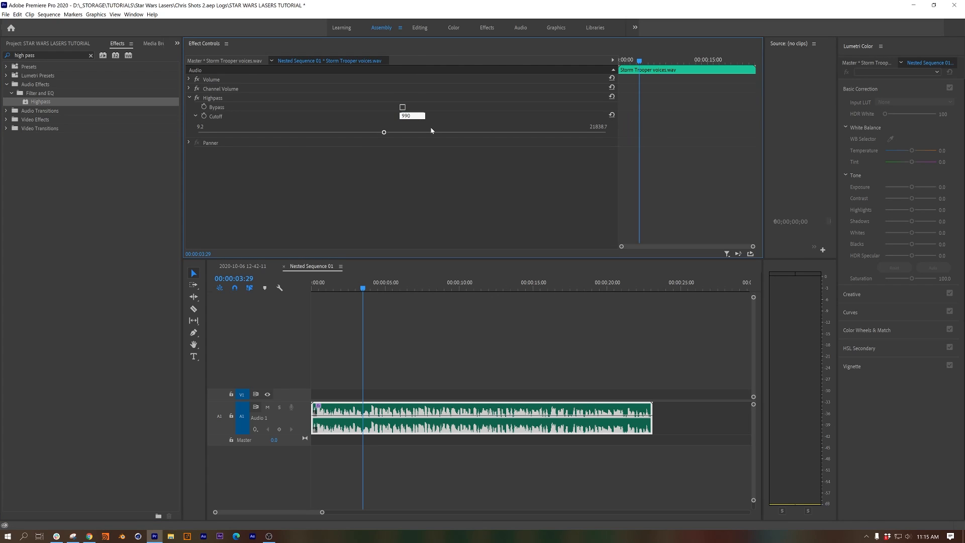
Add the Flanger effect to the Storm Trooper voices clip with the Robotic preset and its mix lowered to about 12%.
{"action": "left_click", "coordinate": [54, 54]}
{"action": "type", "text": "flang"}
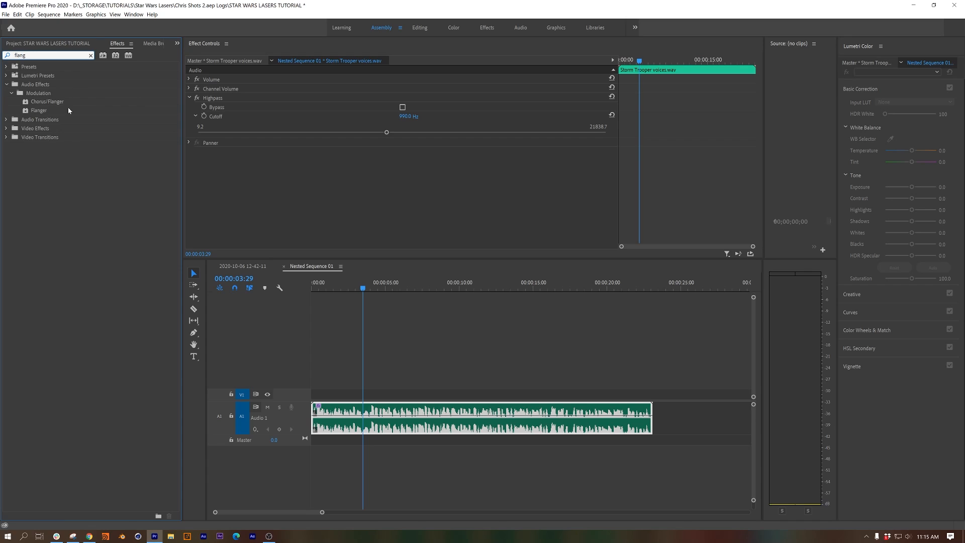
{"action": "left_click_drag", "start_coordinate": [69, 111], "coordinate": [275, 196]}
{"action": "left_click", "coordinate": [430, 162]}
{"action": "left_click", "coordinate": [474, 184]}
{"action": "left_click", "coordinate": [494, 251]}
{"action": "left_click_drag", "start_coordinate": [531, 348], "coordinate": [506, 346]}
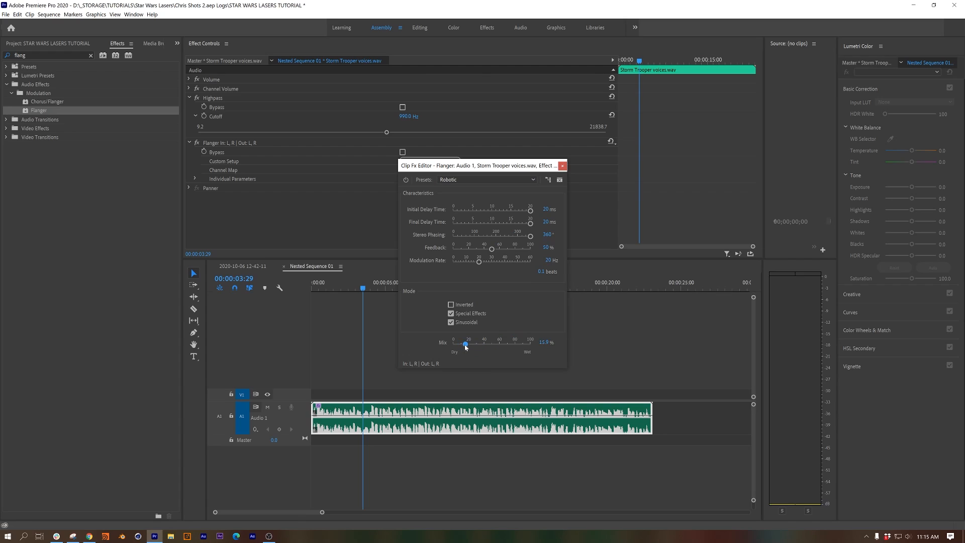
{"action": "left_click", "coordinate": [562, 165]}
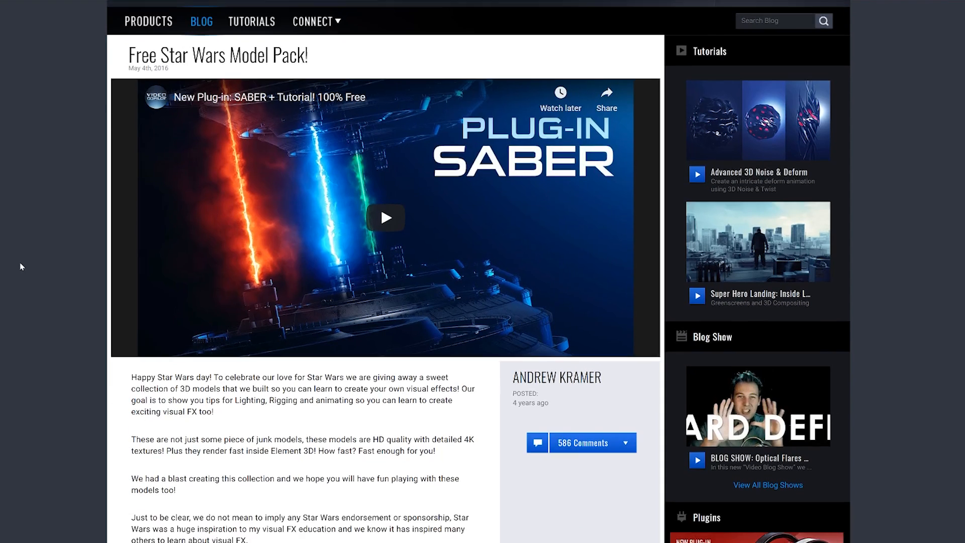
Look through Video Copilot's Free Star Wars Model Pack page, including the included models list and the preview renders.
{"action": "scroll", "coordinate": [22, 271], "scroll_direction": "down", "scroll_amount": 10}
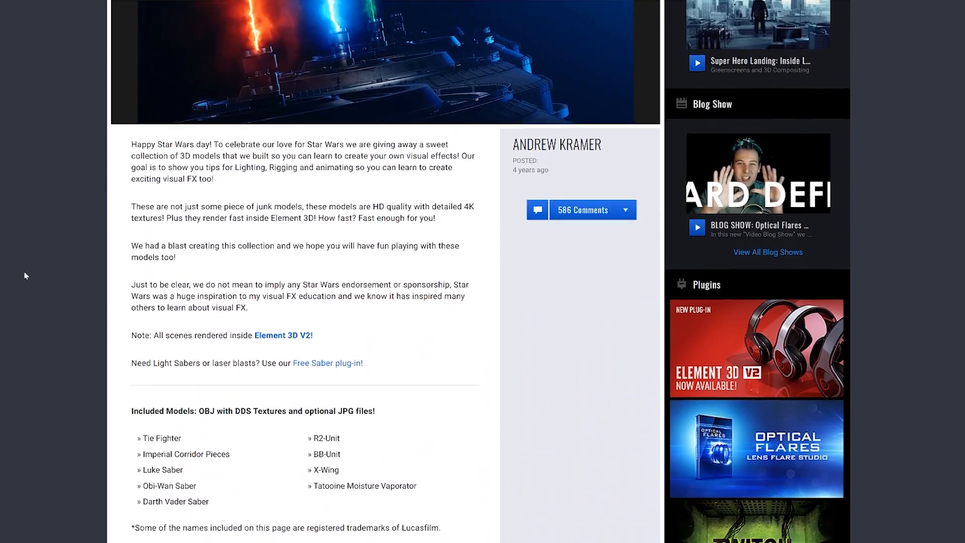
{"action": "scroll", "coordinate": [26, 282], "scroll_direction": "down", "scroll_amount": 14}
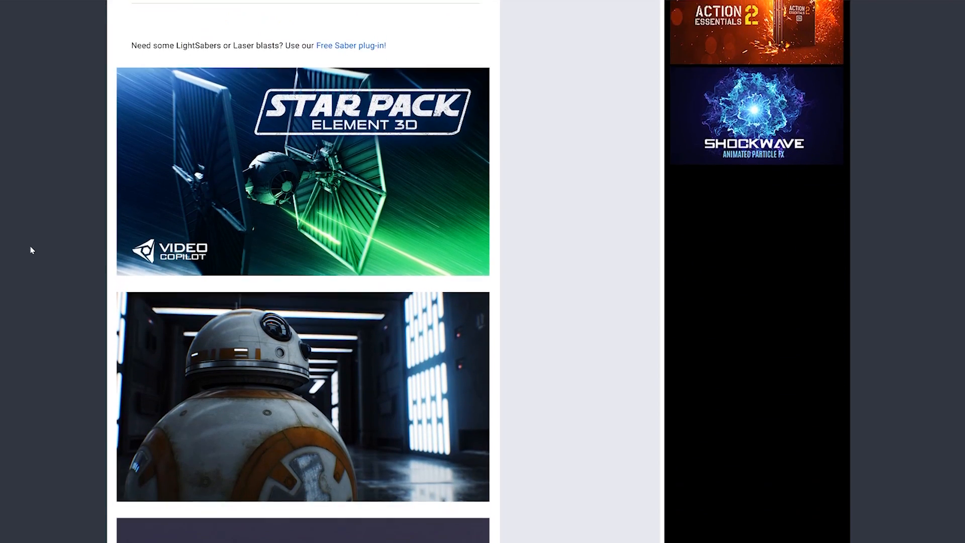
{"action": "scroll", "coordinate": [29, 265], "scroll_direction": "down", "scroll_amount": 16}
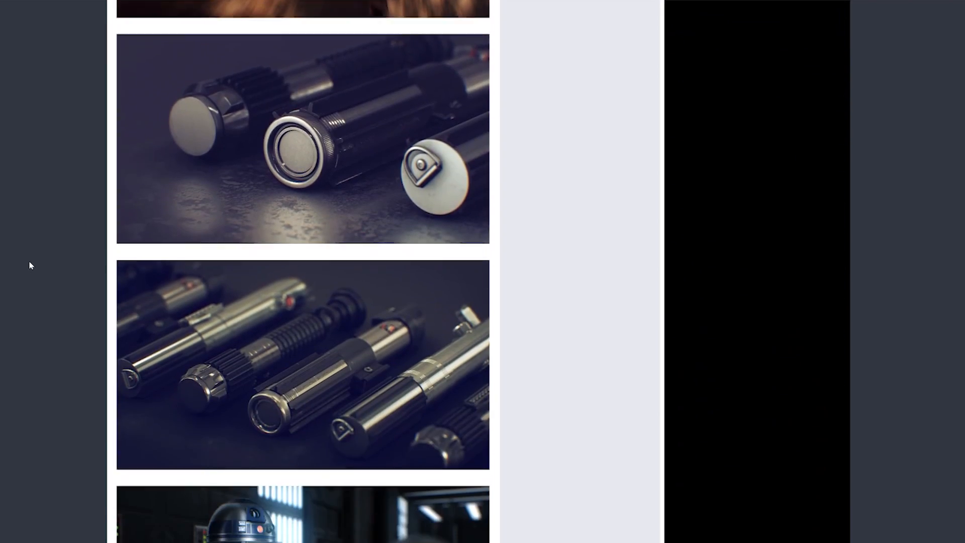
{"action": "scroll", "coordinate": [29, 260], "scroll_direction": "down", "scroll_amount": 8}
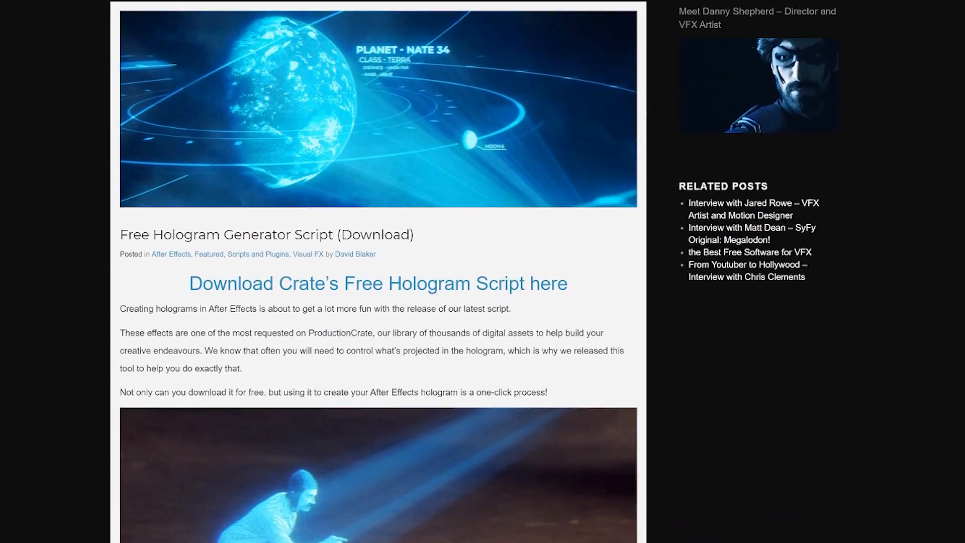
Review the Free Hologram Generator Script page and browse the script's hologram presets from Basic to War Zone.
{"action": "scroll", "coordinate": [377, 302], "scroll_direction": "down", "scroll_amount": 15}
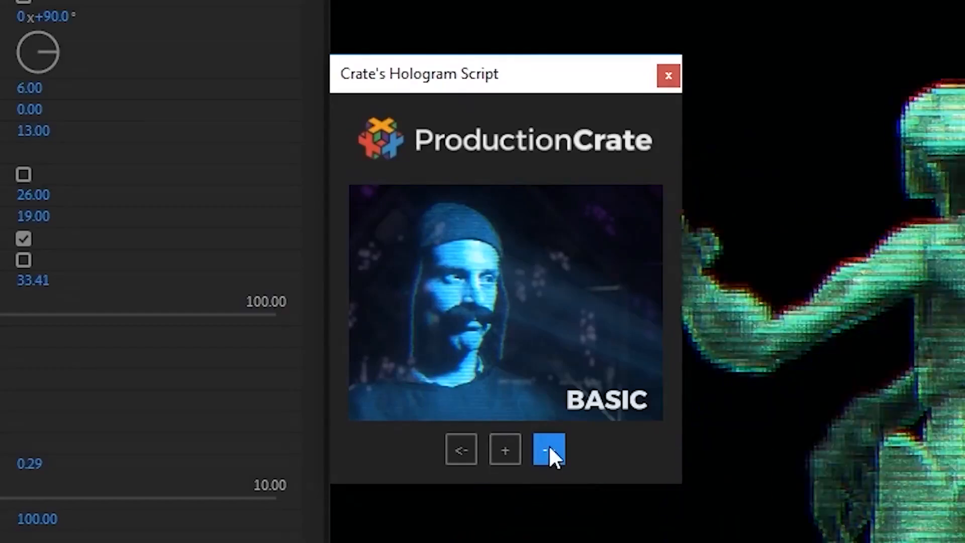
{"action": "left_click", "coordinate": [550, 449]}
{"action": "left_click", "coordinate": [550, 450]}
{"action": "left_click", "coordinate": [550, 450]}
{"action": "left_click", "coordinate": [550, 449]}
{"action": "left_click", "coordinate": [549, 450]}
{"action": "left_click", "coordinate": [550, 450]}
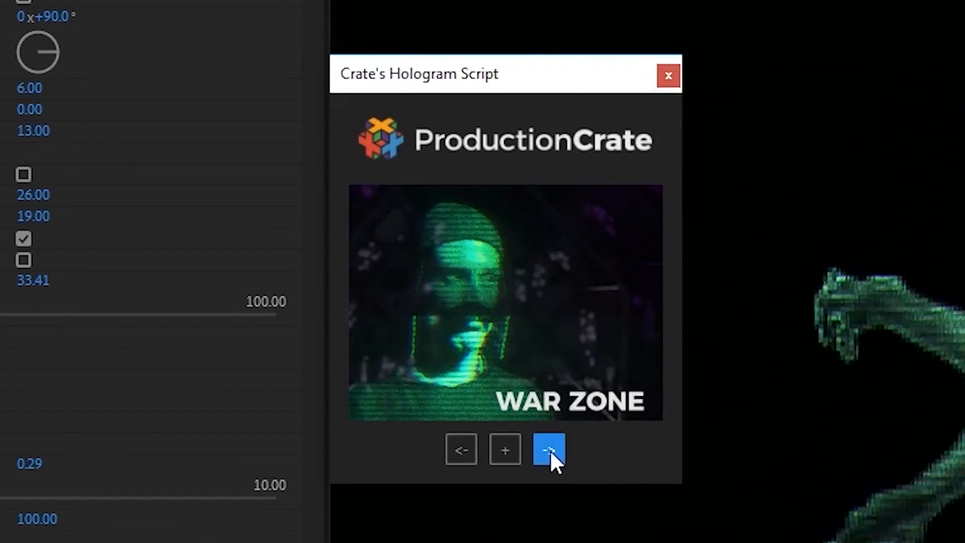